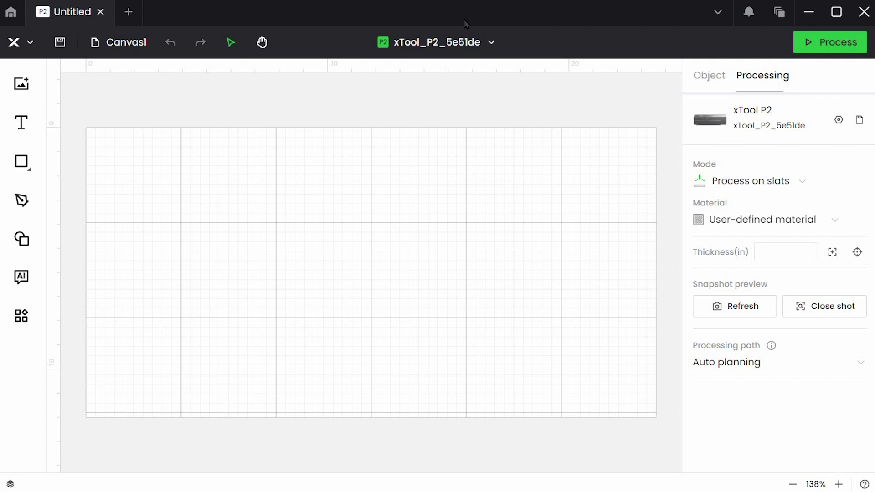
Step: Check the P2 connection in the device list, then hide the camera snapshot background
click(491, 43)
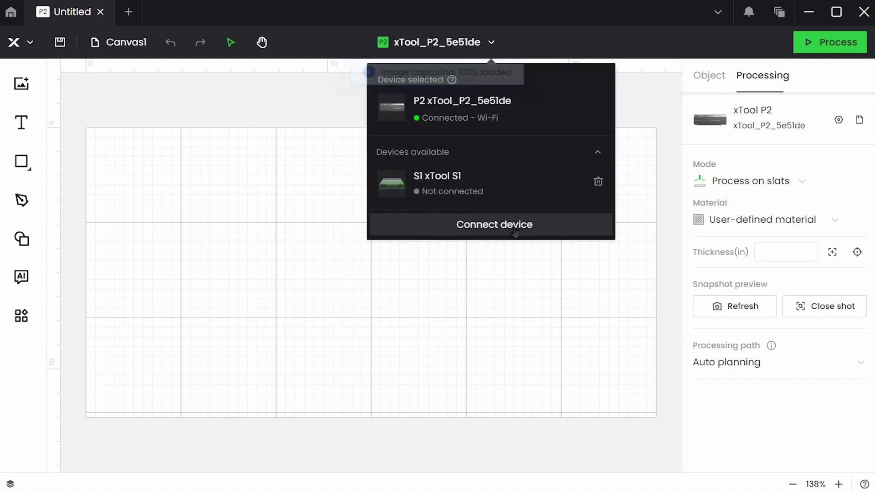
mouse_move(513, 117)
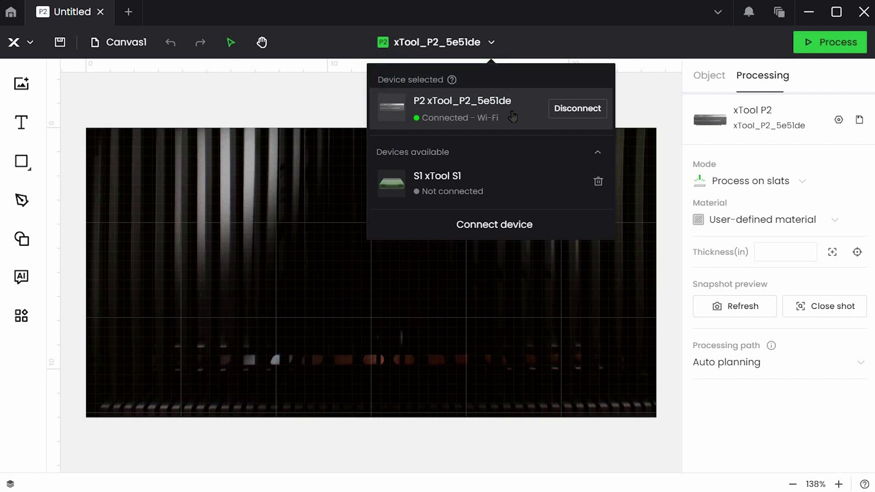
click(492, 44)
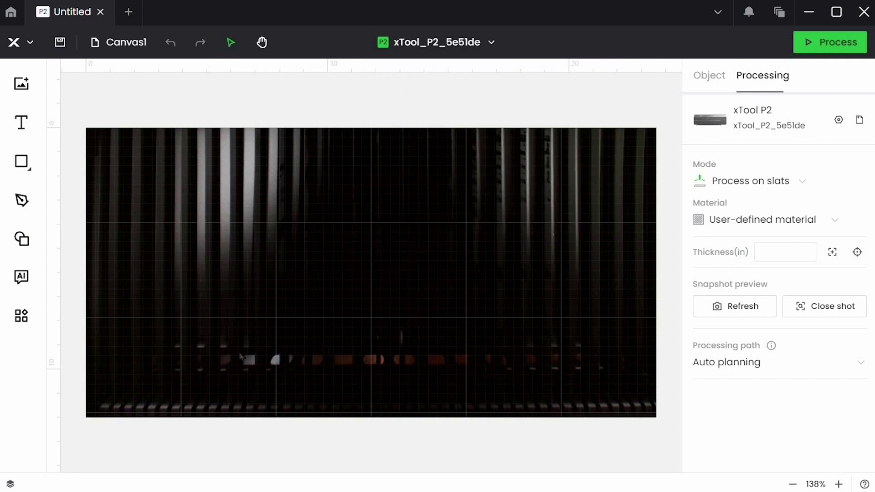
right_click(367, 242)
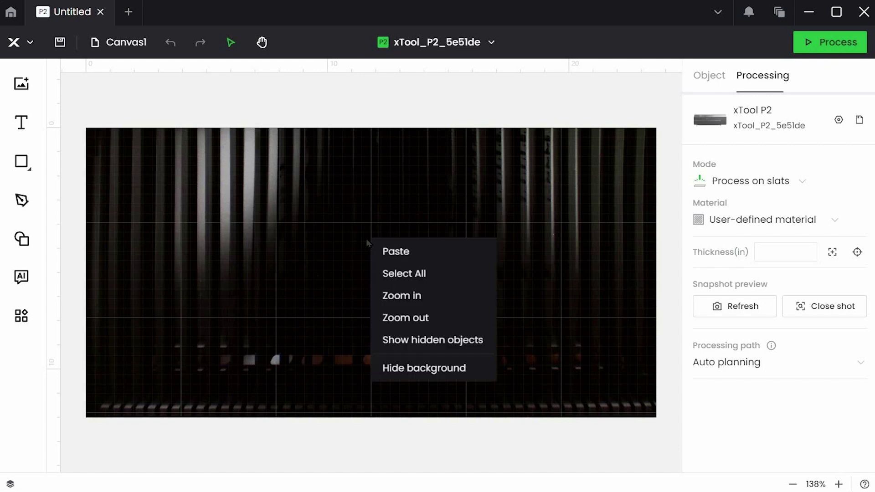
click(417, 373)
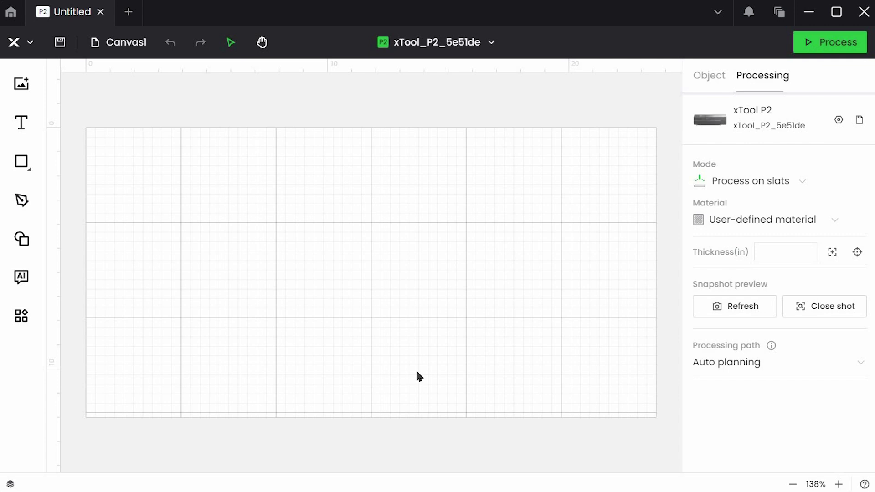
Step: Draw a rectangle sized 10 × 10 in with a 0.5 corner radius and ratio relocked
click(28, 175)
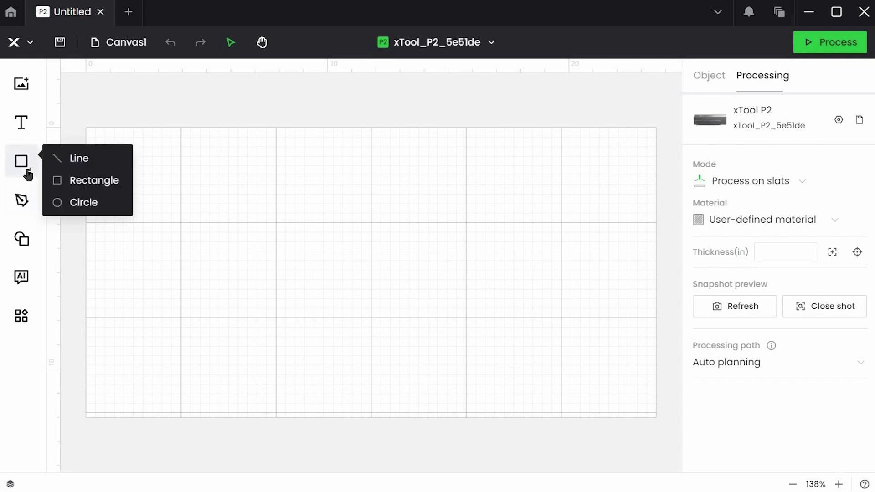
click(85, 181)
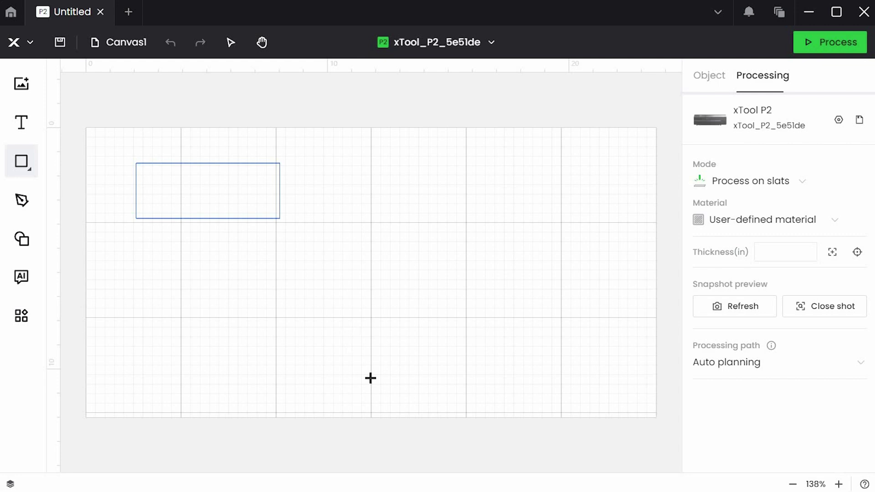
drag(371, 378, 385, 391)
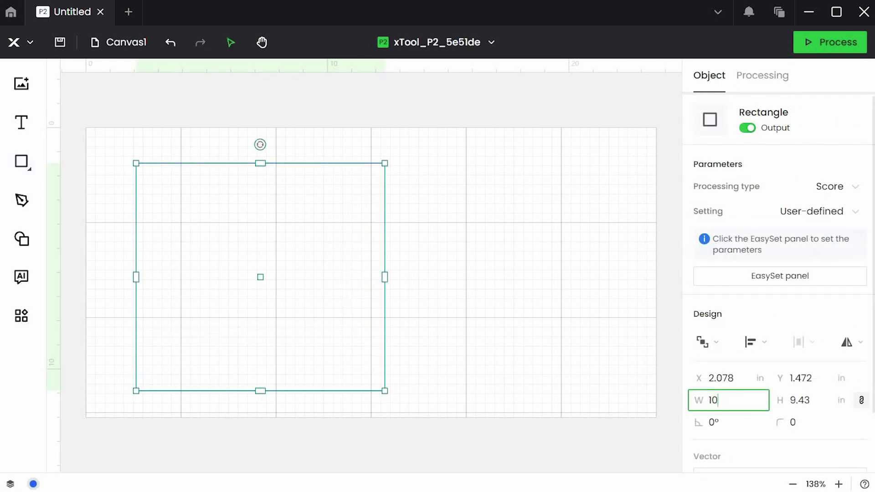
click(861, 402)
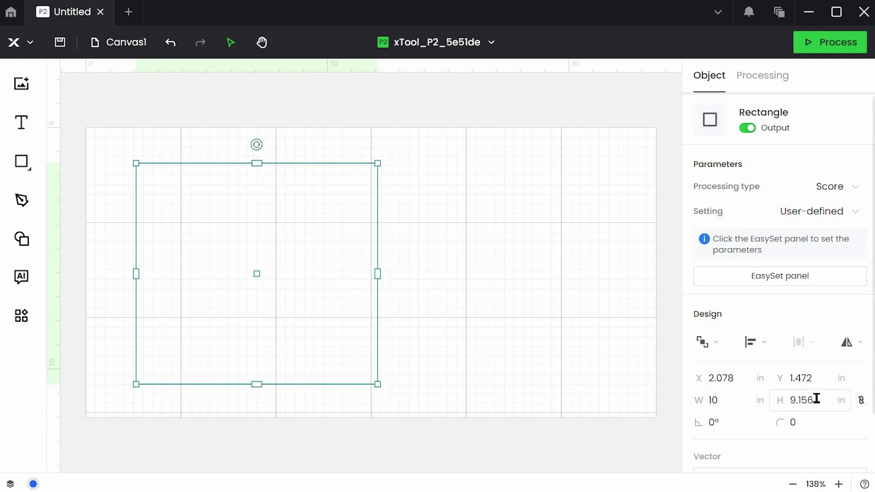
click(816, 399)
text(10)
key(Return)
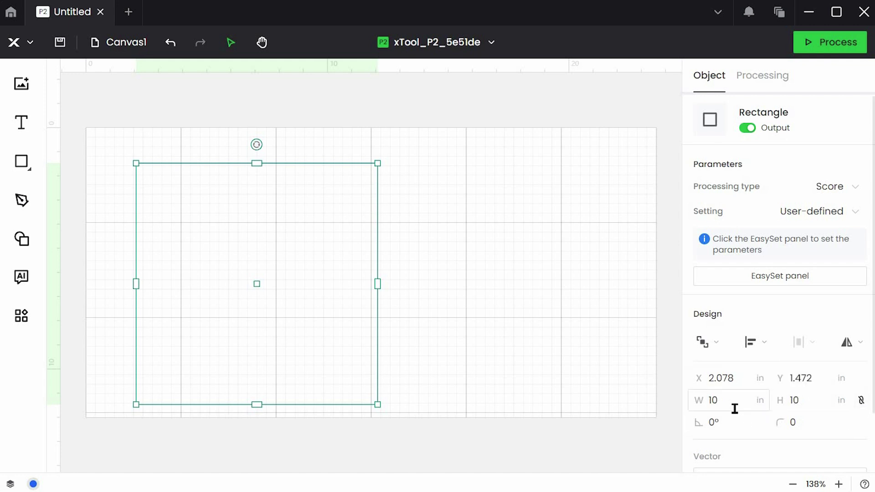
click(862, 400)
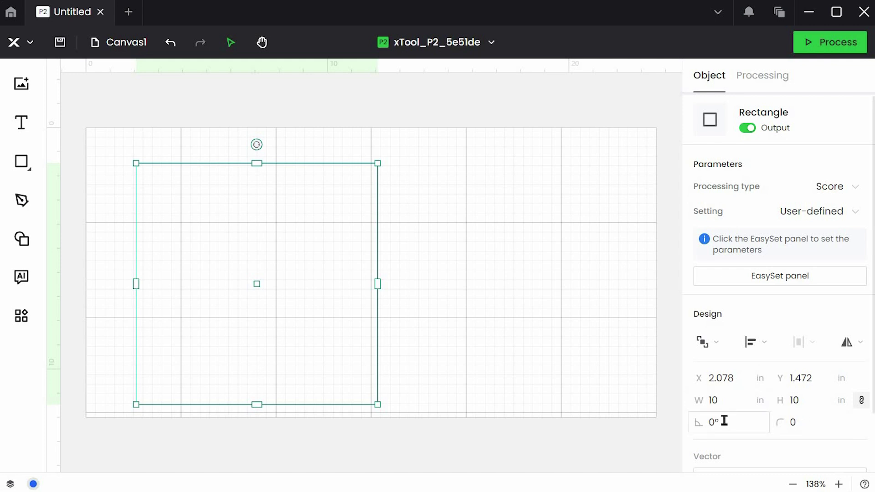
click(810, 427)
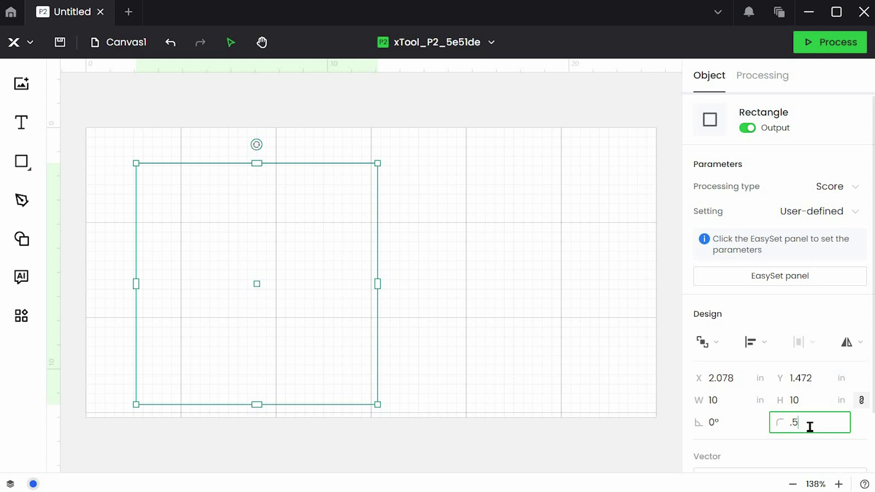
key(Return)
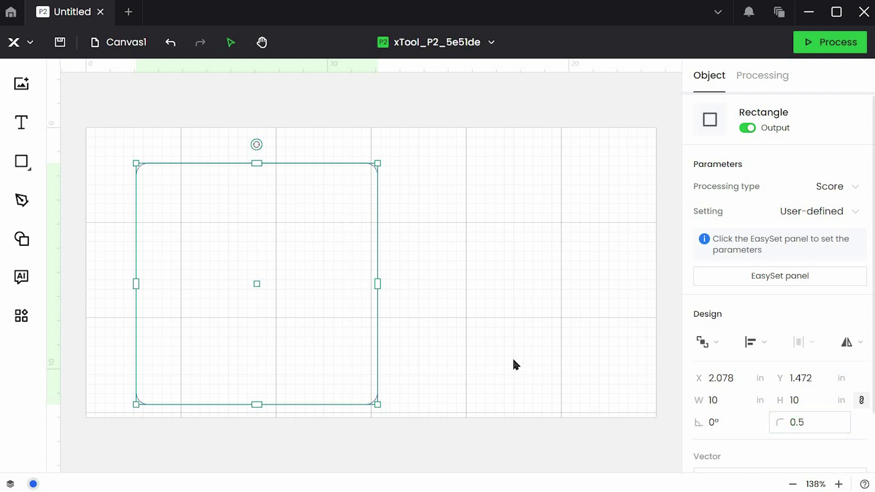
click(395, 363)
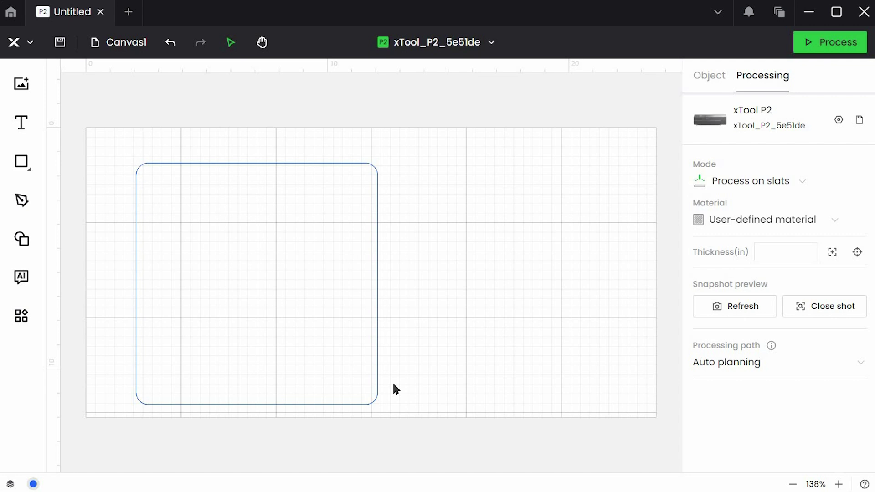
Step: Add a text object reading 'MENU' in capital letters
click(27, 124)
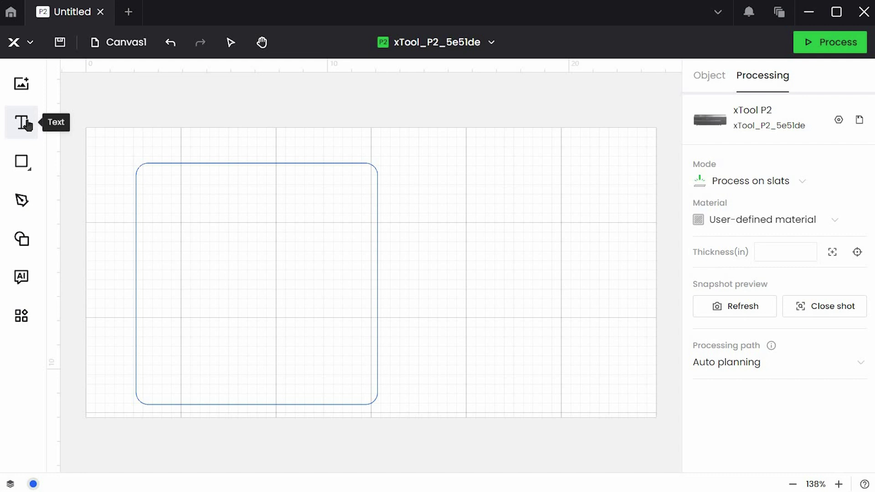
click(434, 200)
key(Caps_Lock)
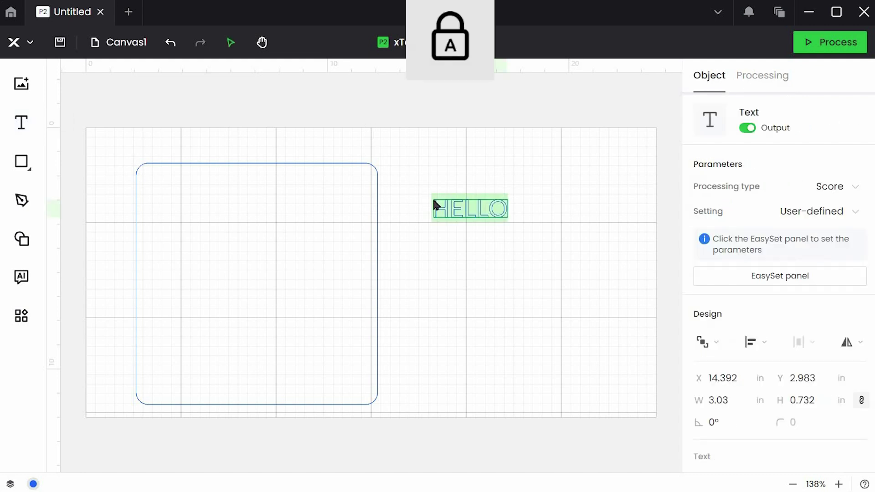
text(MENU)
key(Escape)
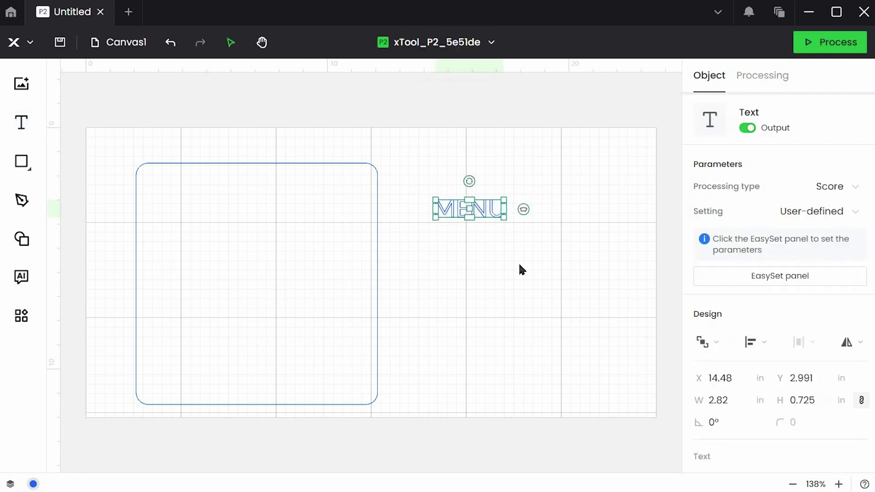
Step: Change the MENU text's font to Space Grotesk
scroll(775, 319, down, 4)
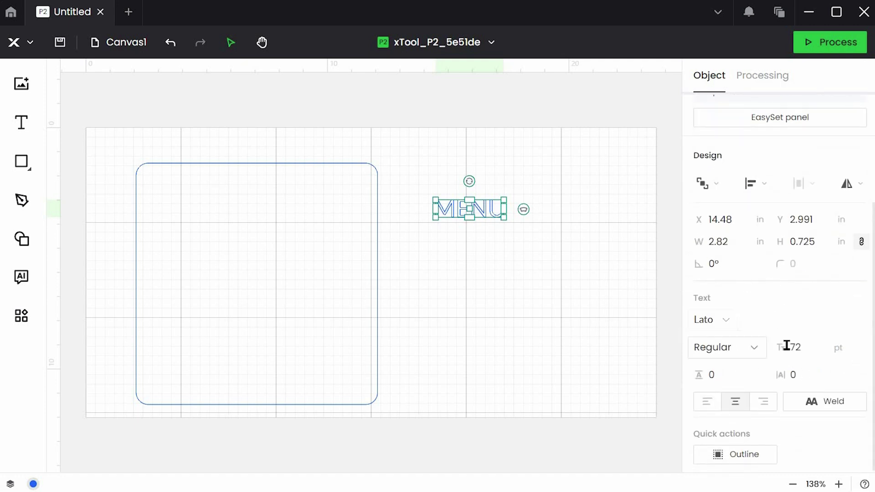
click(735, 321)
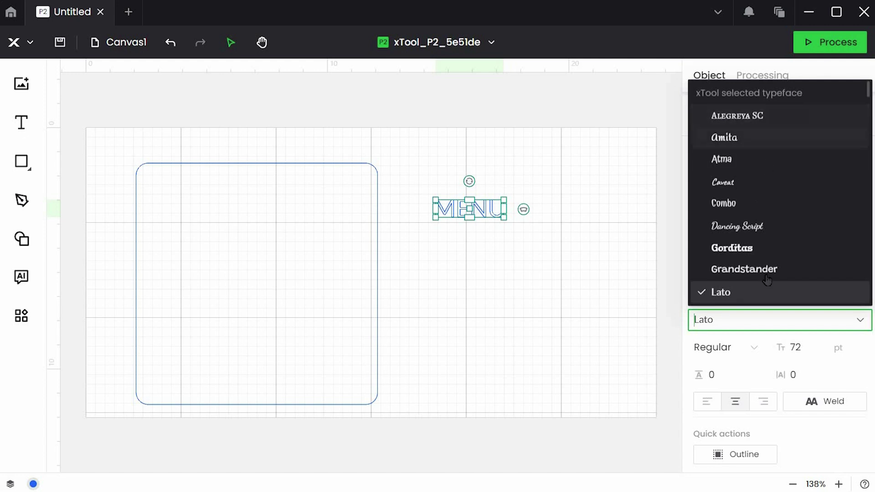
scroll(766, 296, down, 5)
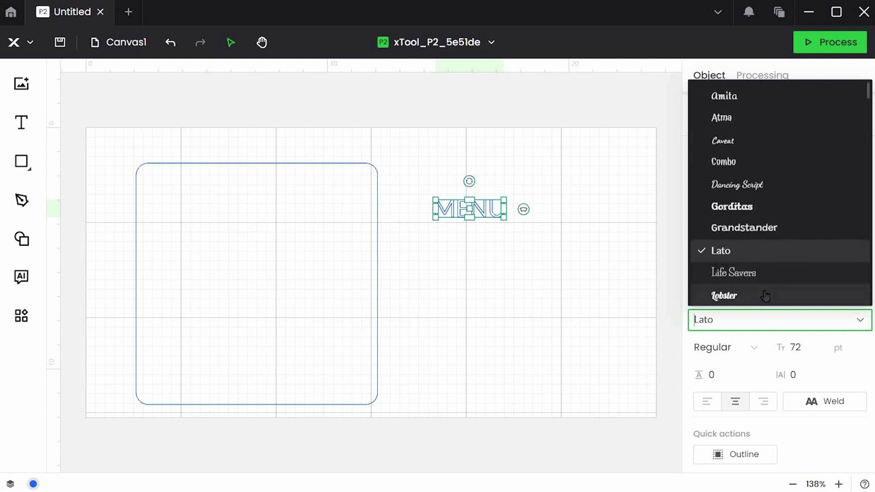
scroll(766, 296, down, 4)
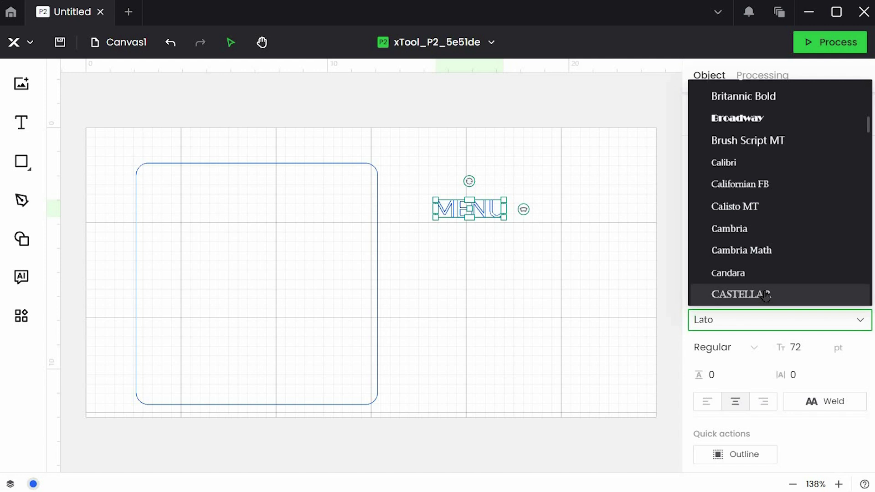
scroll(766, 295, up, 3)
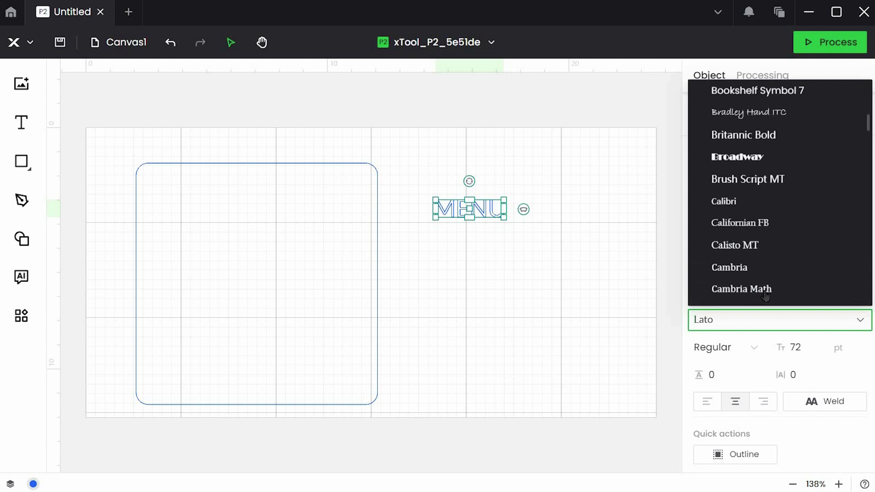
scroll(766, 295, up, 6)
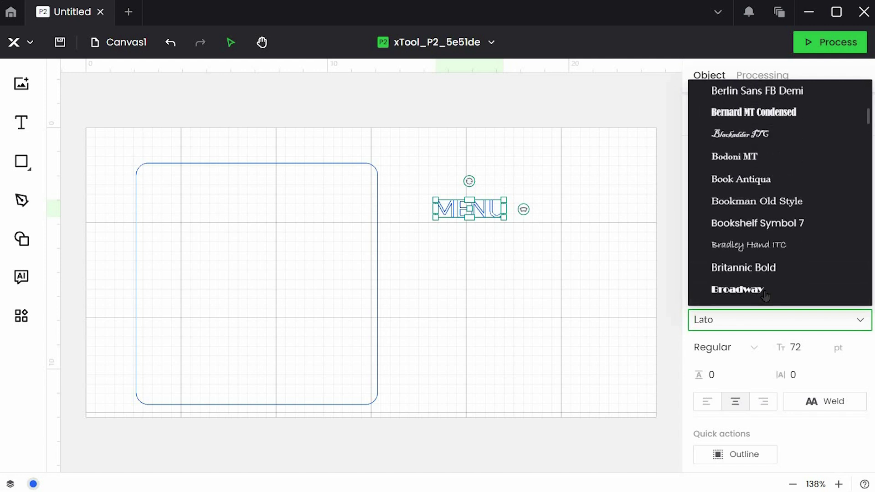
scroll(766, 296, up, 7)
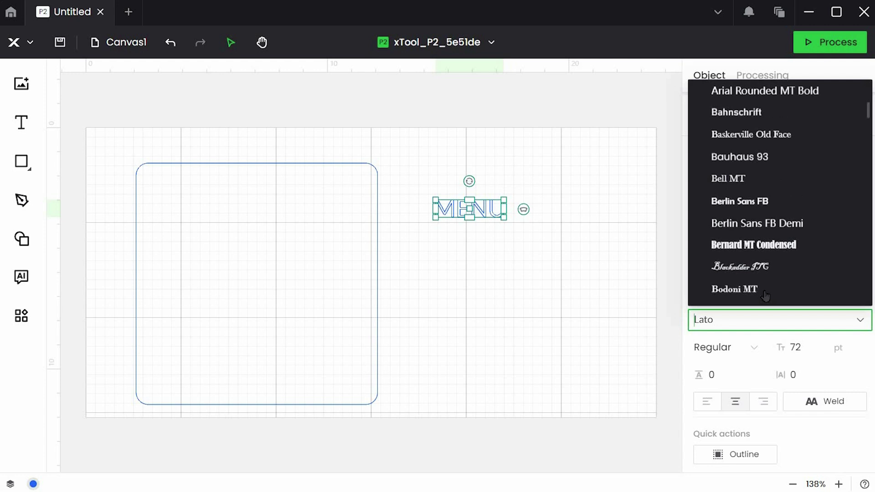
scroll(766, 296, up, 5)
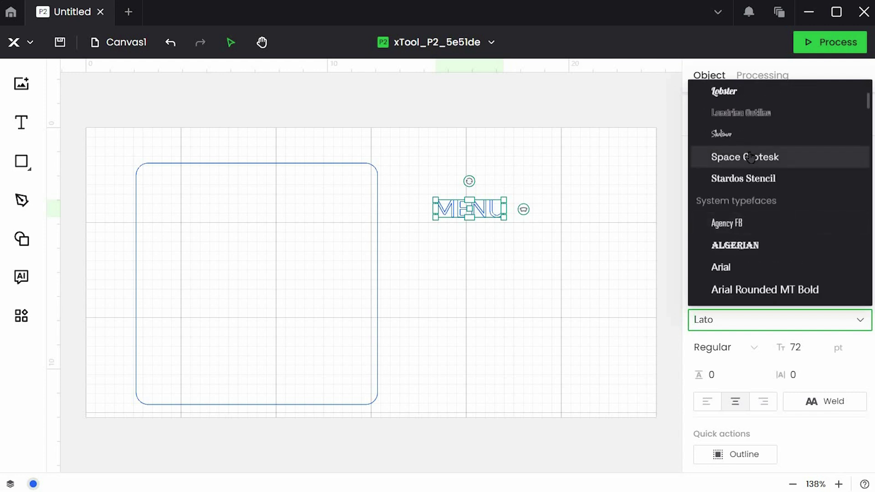
click(751, 157)
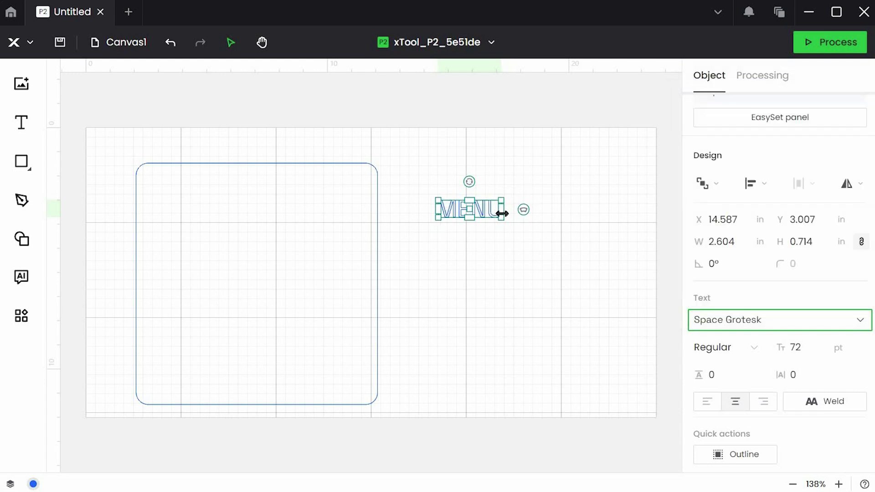
Step: Enlarge MENU and move it to the top inside the rounded rectangle
drag(527, 248, 515, 283)
click(556, 236)
drag(554, 230, 280, 189)
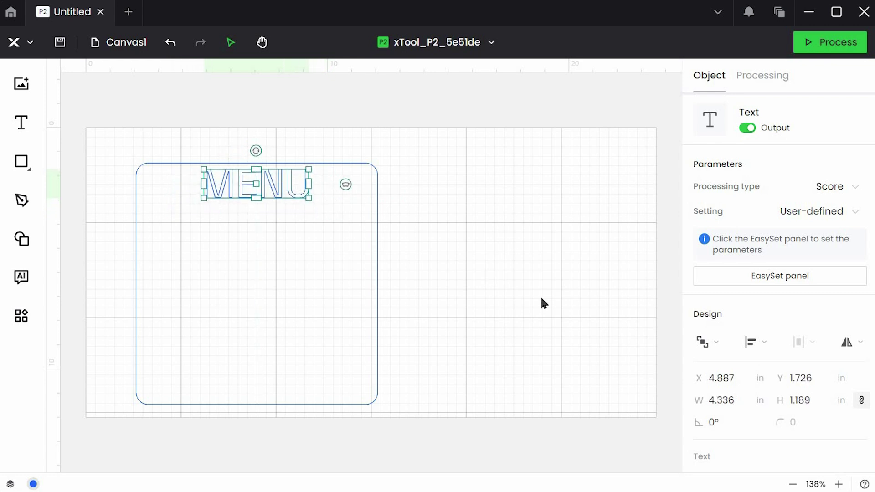
click(542, 300)
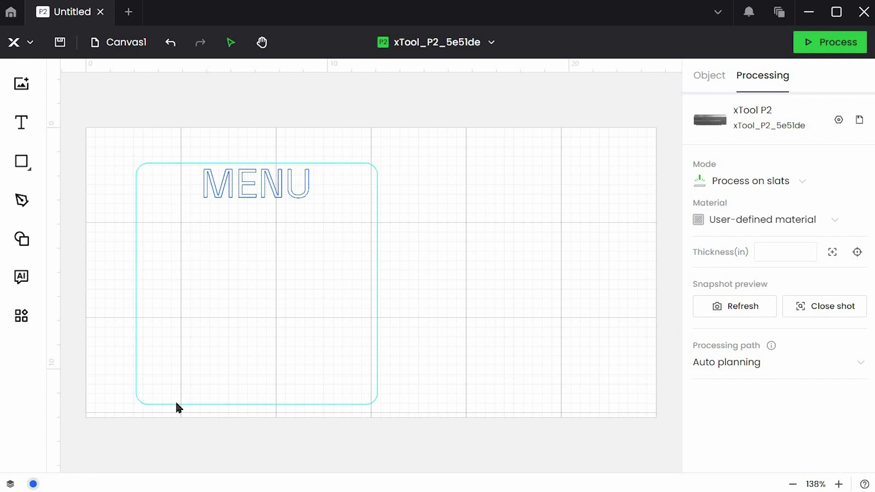
Step: Add an 'M' in Space Grotesk and place it inside the MENU frame
click(29, 124)
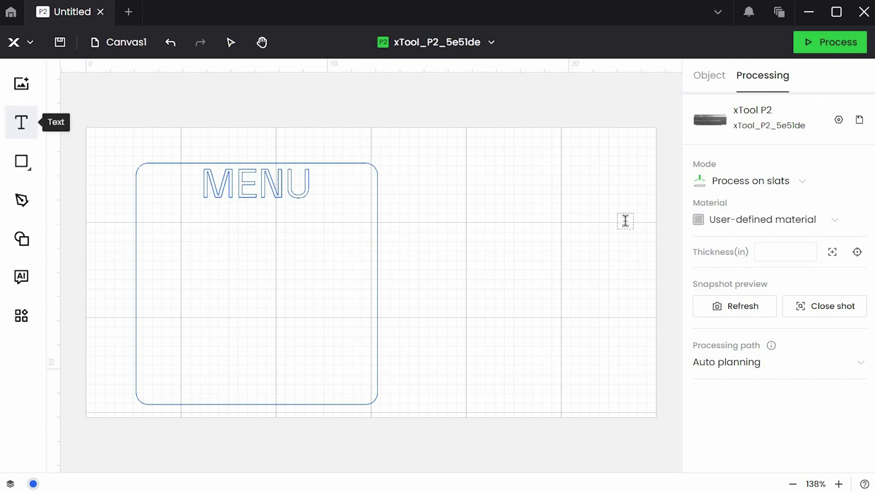
click(470, 206)
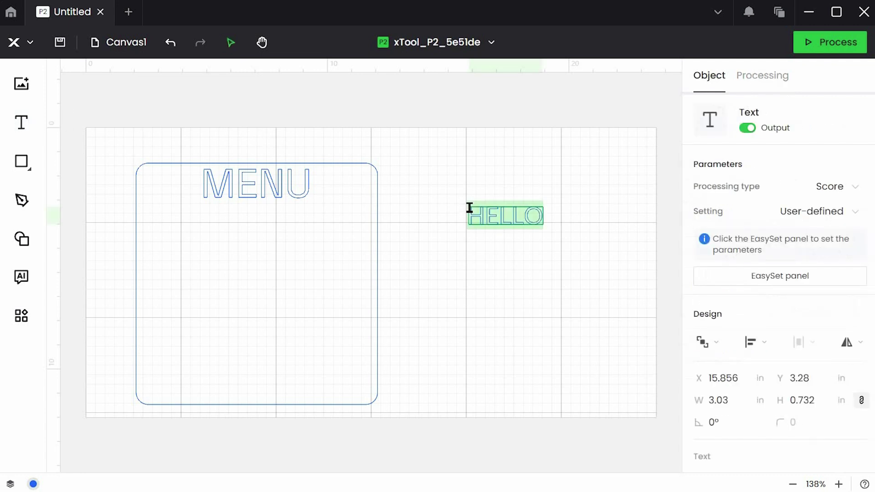
text(M)
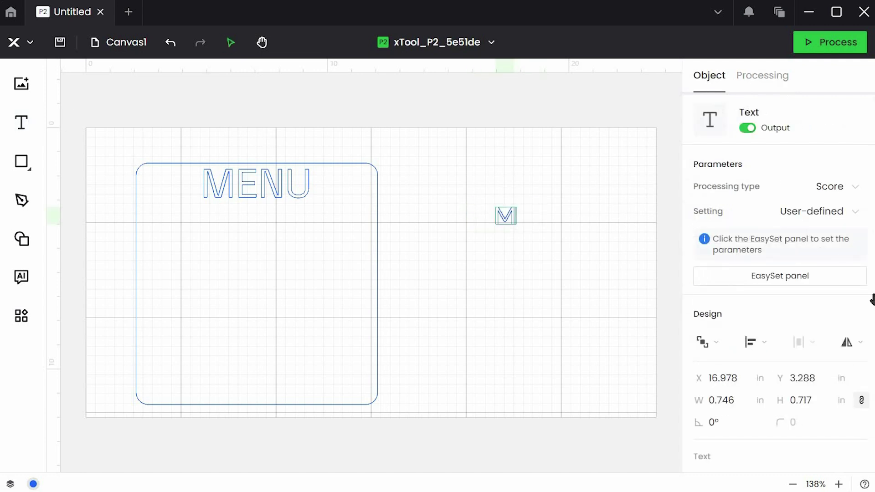
scroll(738, 346, down, 3)
click(738, 346)
scroll(748, 316, down, 5)
click(729, 229)
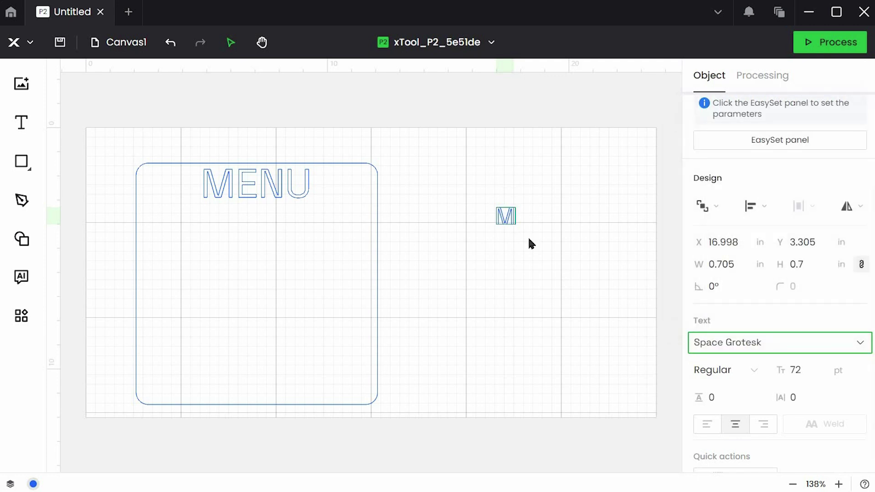
drag(506, 216, 166, 251)
Step: Turn copies of the M into 'T' and 'W' letters below it
double_click(167, 252)
key(BackSpace)
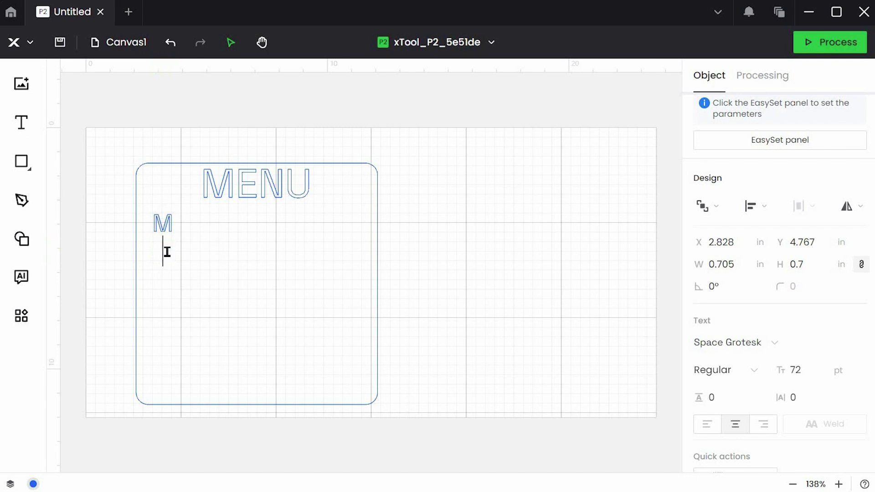
text(T)
click(184, 272)
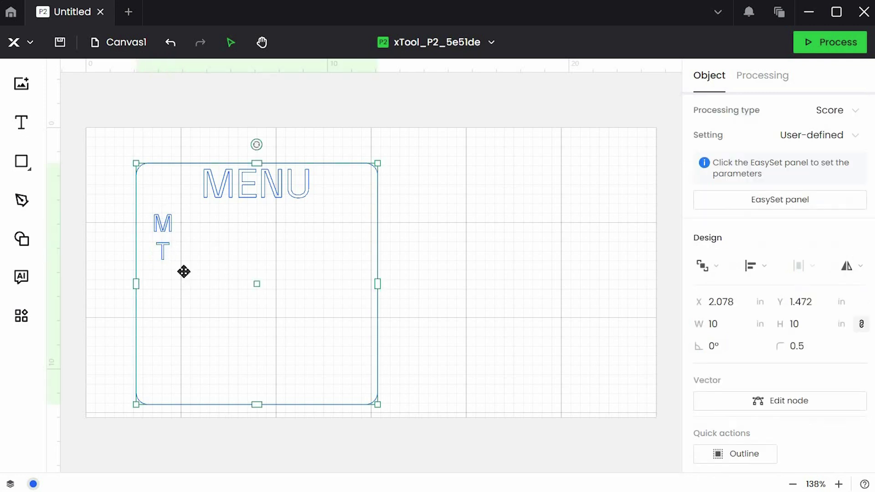
drag(172, 230, 164, 275)
double_click(164, 276)
text(W)
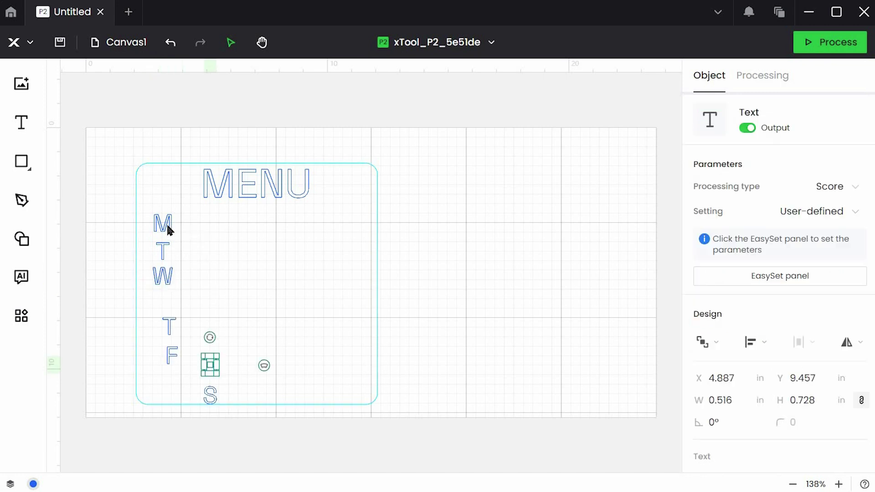
Step: Arrange M, T, W, T, F, S, S into a column and move the frame aside
drag(174, 233, 165, 208)
drag(162, 245, 163, 238)
click(163, 274)
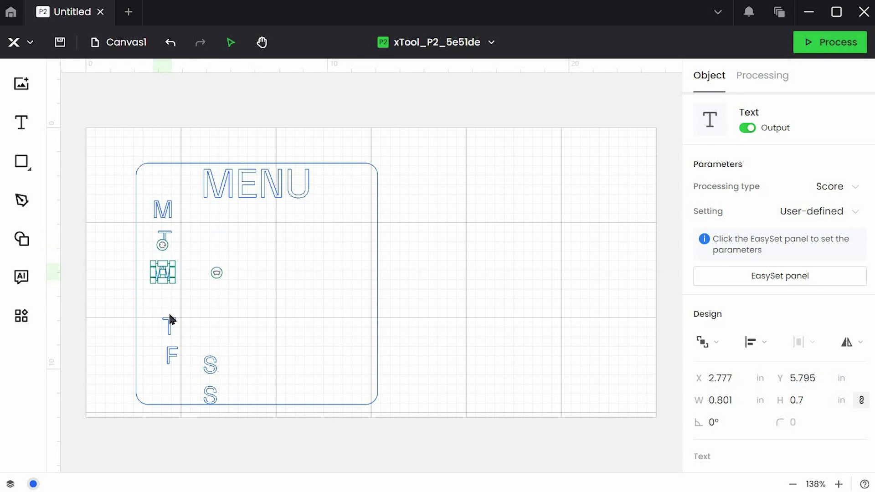
mouse_move(166, 313)
mouse_down()
mouse_move(168, 324)
mouse_move(163, 301)
mouse_up()
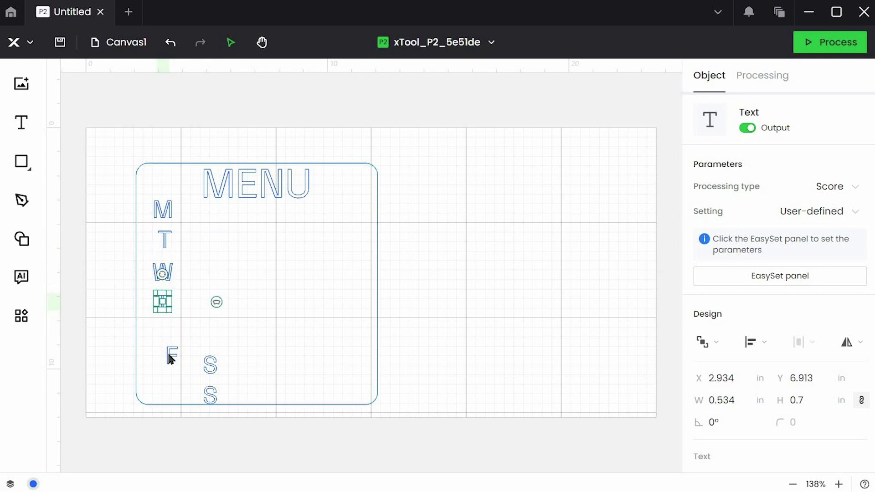
drag(170, 357, 162, 333)
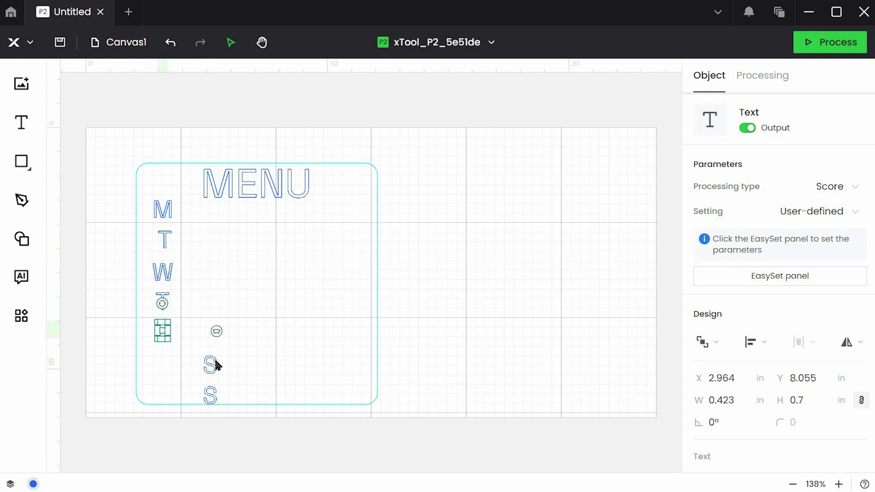
drag(217, 365, 165, 360)
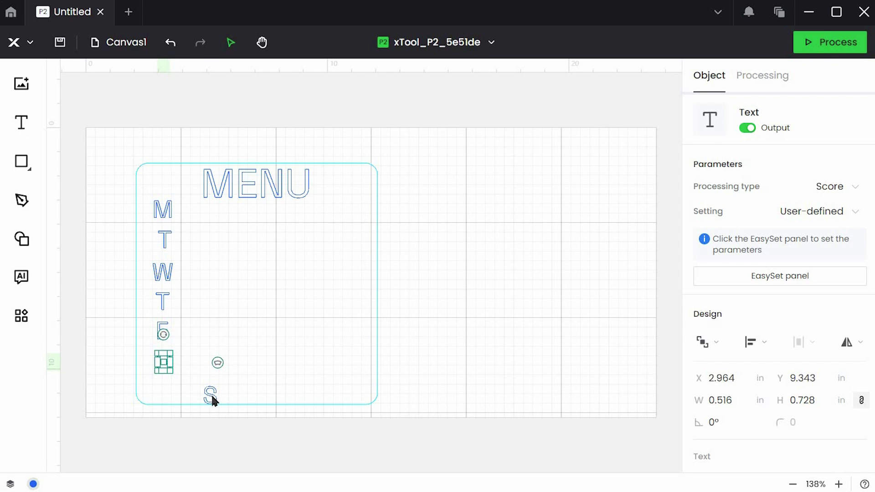
drag(213, 401, 164, 388)
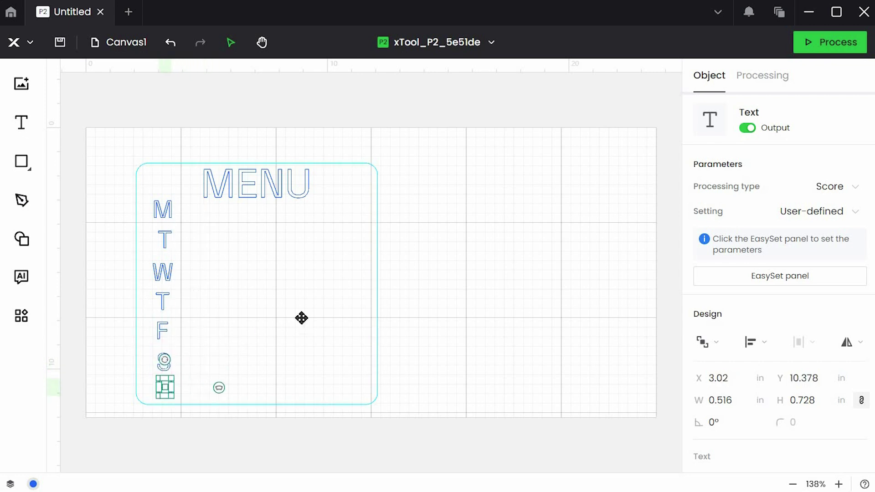
drag(301, 318, 469, 336)
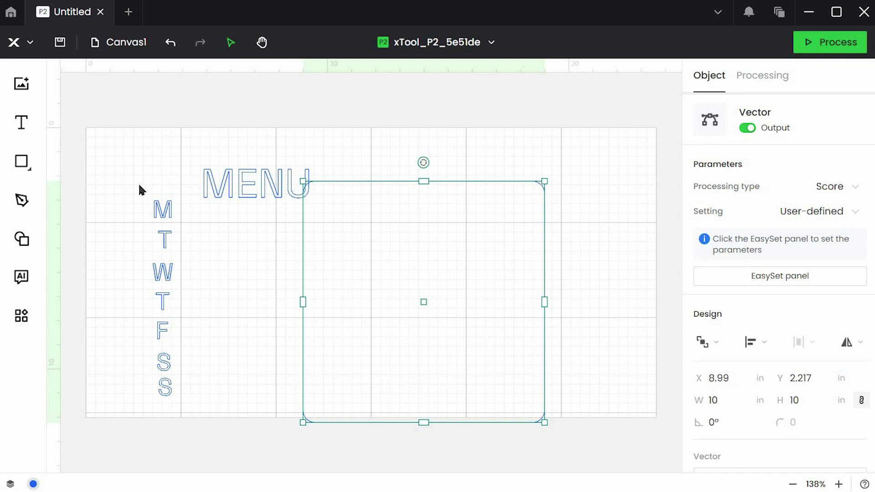
Step: Distribute the day letters vertically and centre-align them horizontally
drag(139, 190, 183, 406)
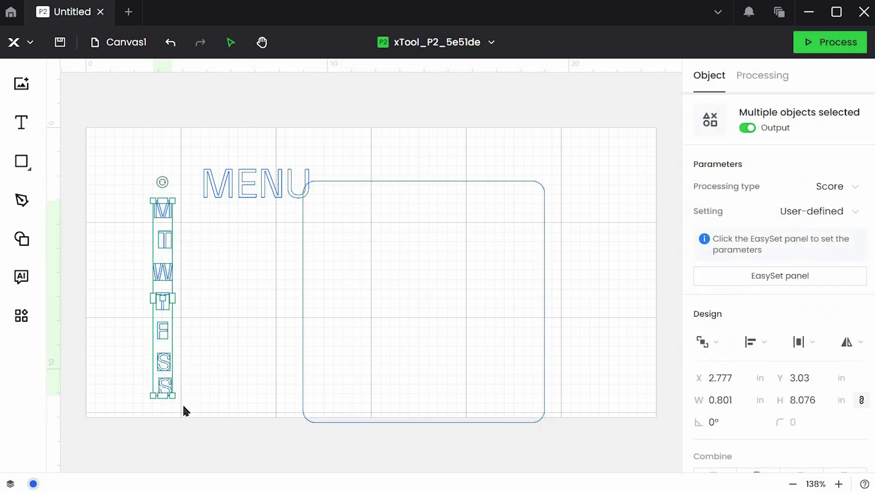
click(811, 353)
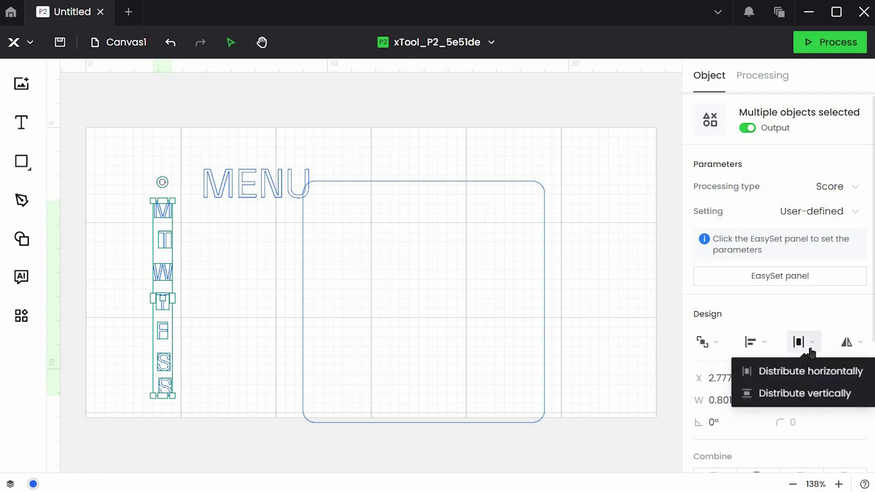
click(792, 405)
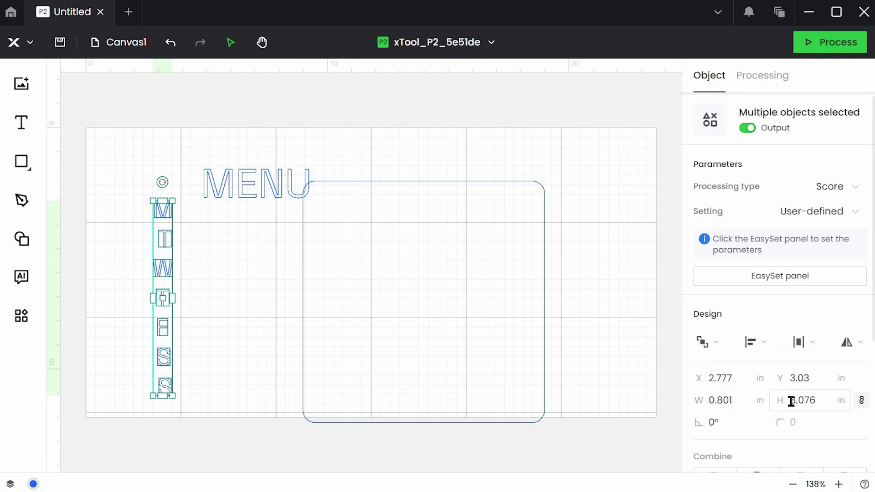
click(756, 343)
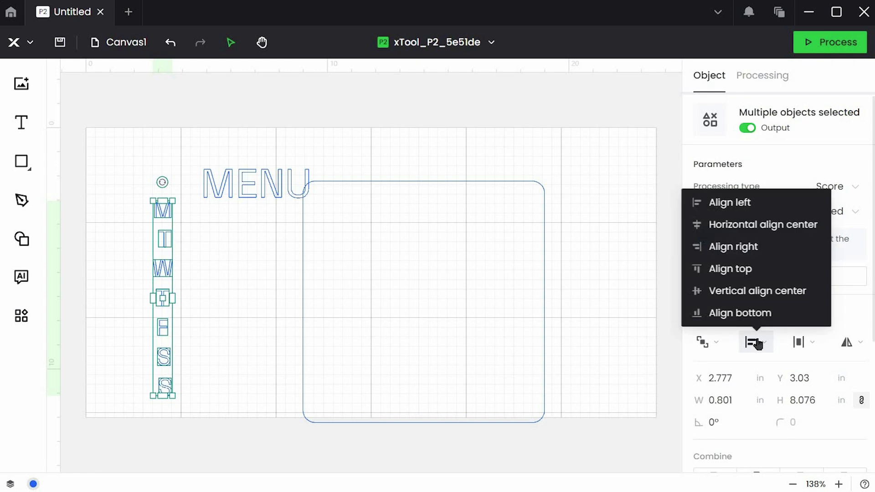
click(745, 225)
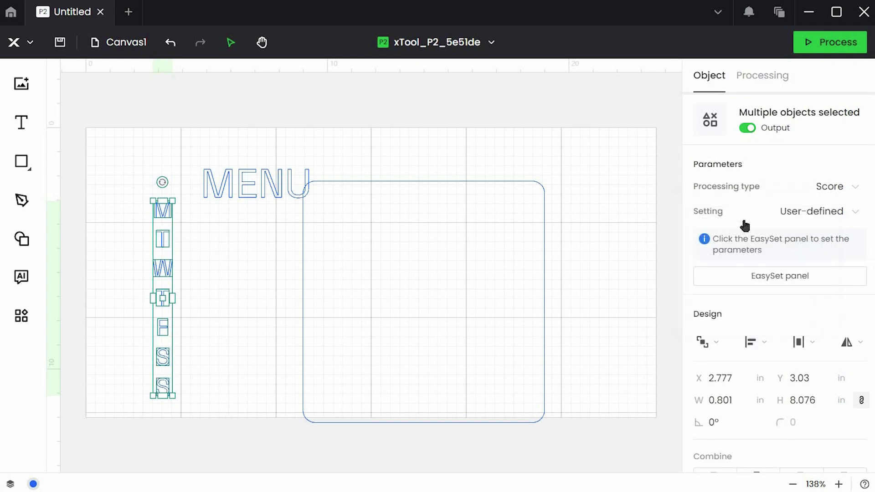
click(238, 293)
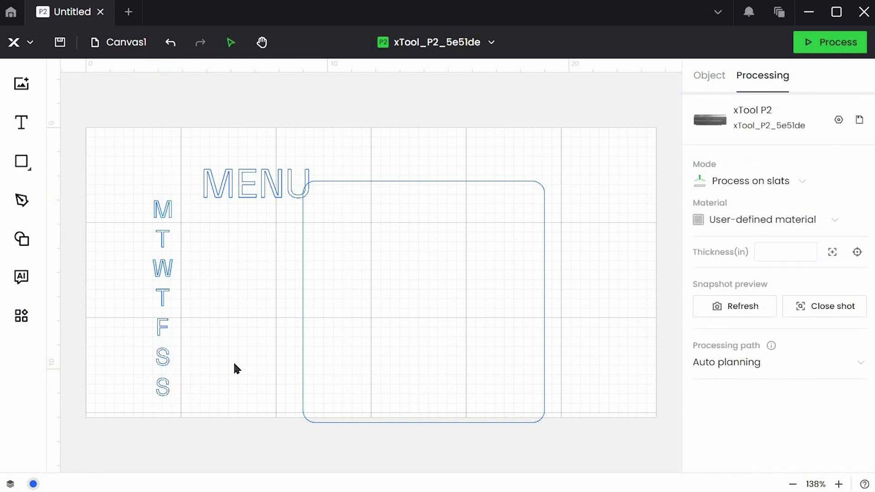
click(425, 333)
Step: Move the rounded frame back around the letters, then undo that move
drag(263, 310, 253, 304)
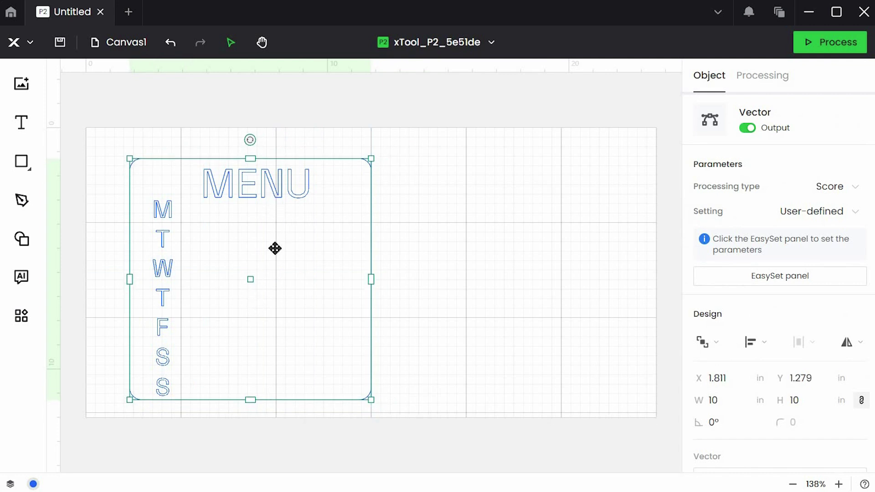
click(323, 216)
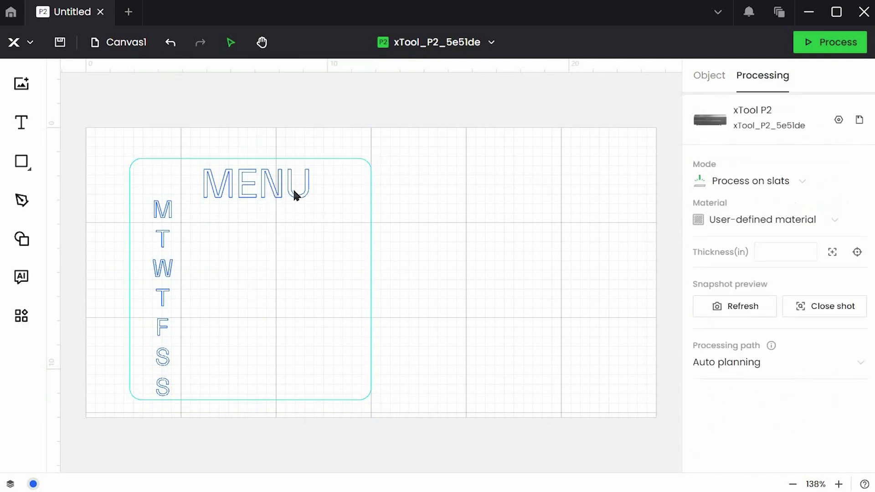
key(ctrl+z)
click(457, 255)
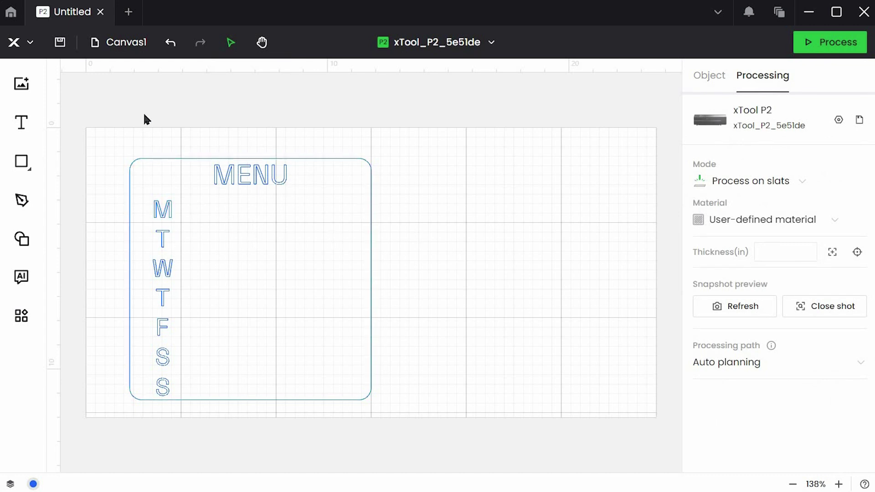
Step: Draw a score line under M, copy it under every day row, and shift the border right
click(23, 161)
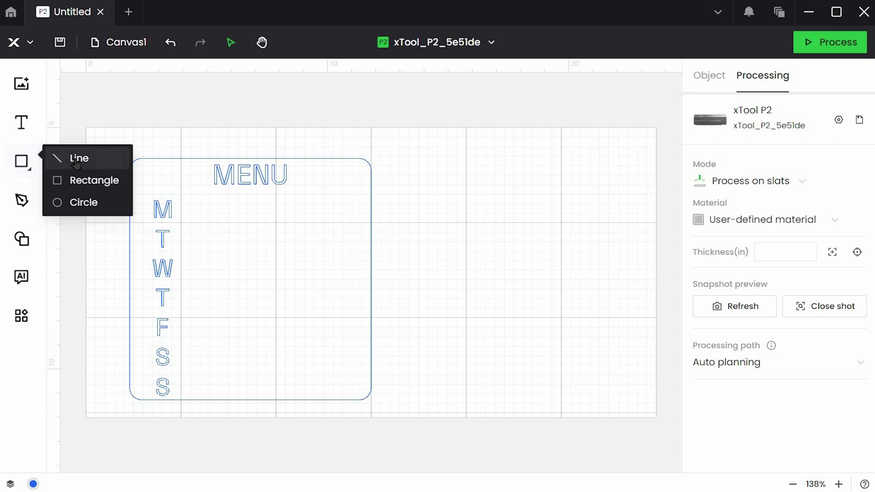
click(74, 159)
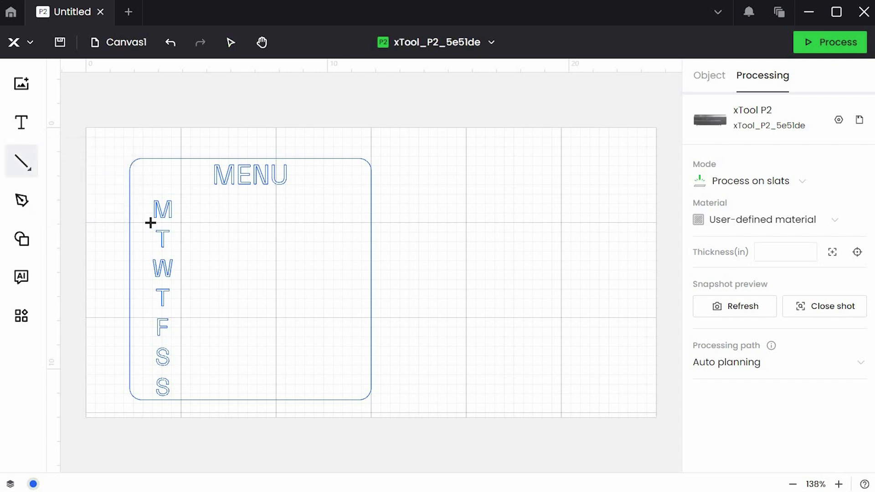
drag(151, 223, 342, 222)
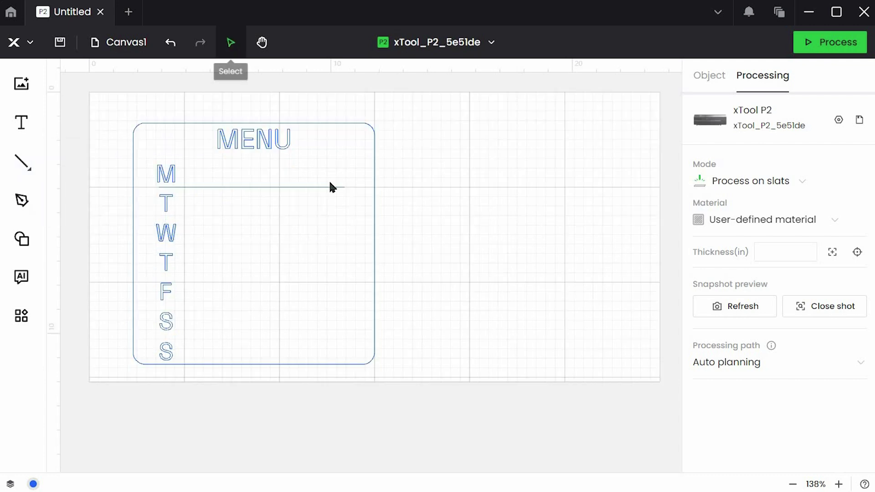
click(331, 186)
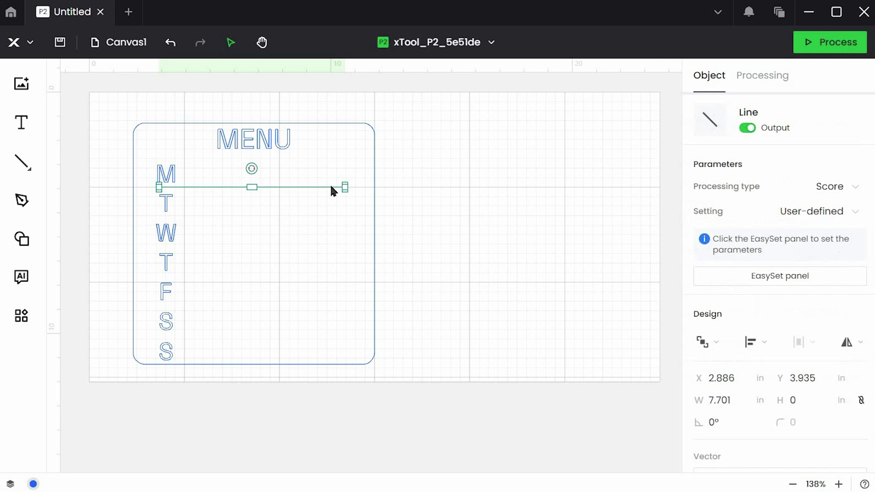
drag(331, 187, 299, 338)
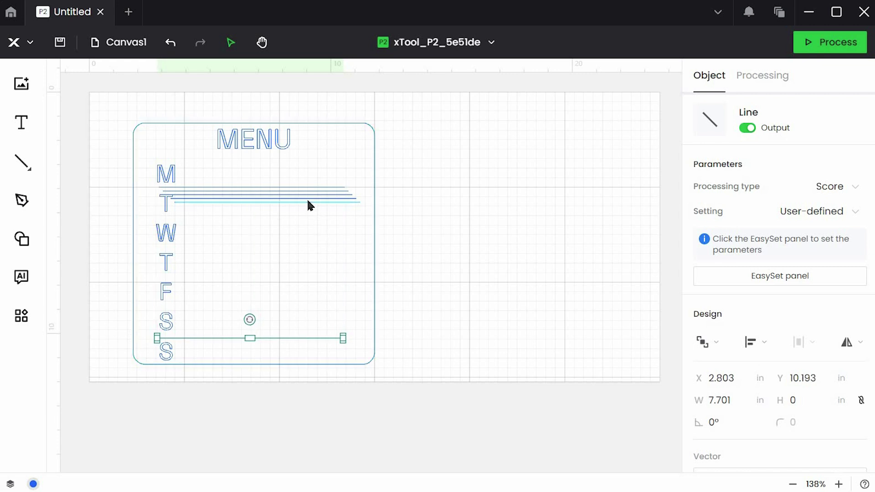
drag(307, 198, 303, 235)
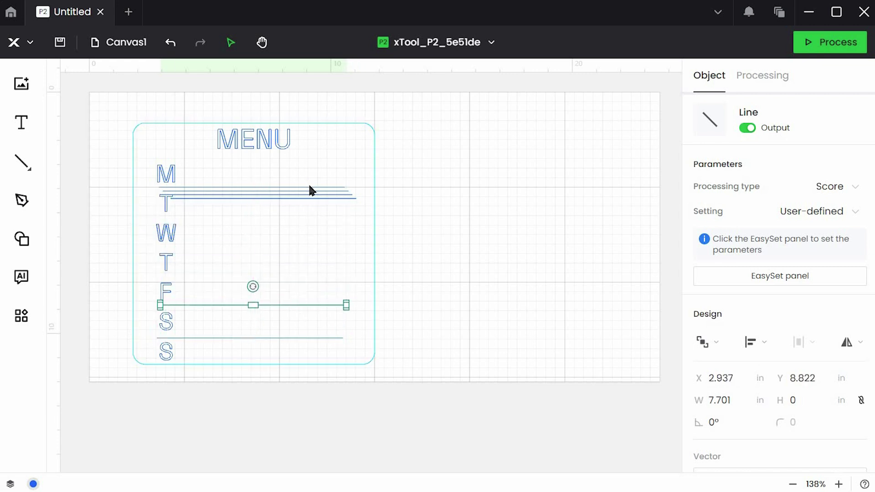
drag(310, 191, 304, 280)
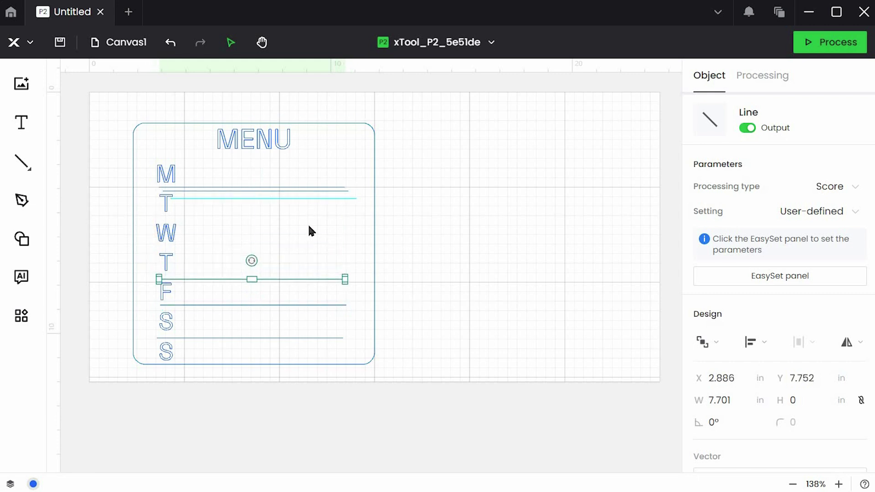
drag(309, 227, 308, 249)
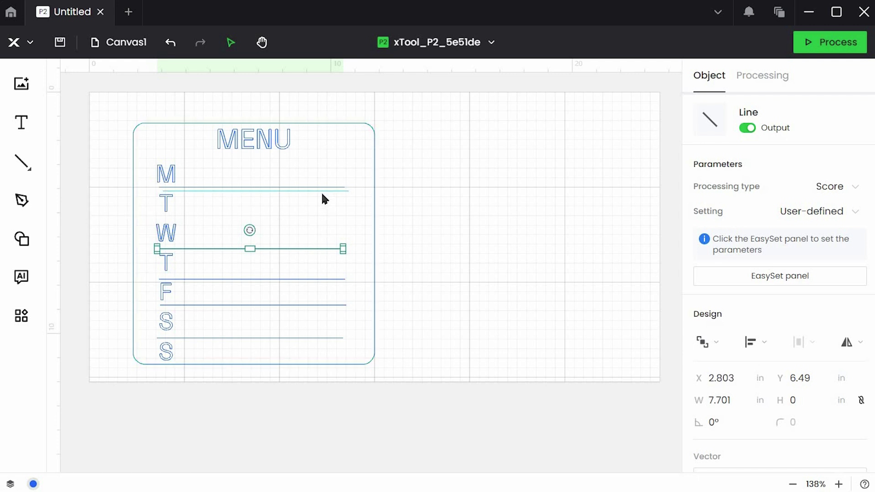
drag(323, 194, 318, 220)
click(509, 275)
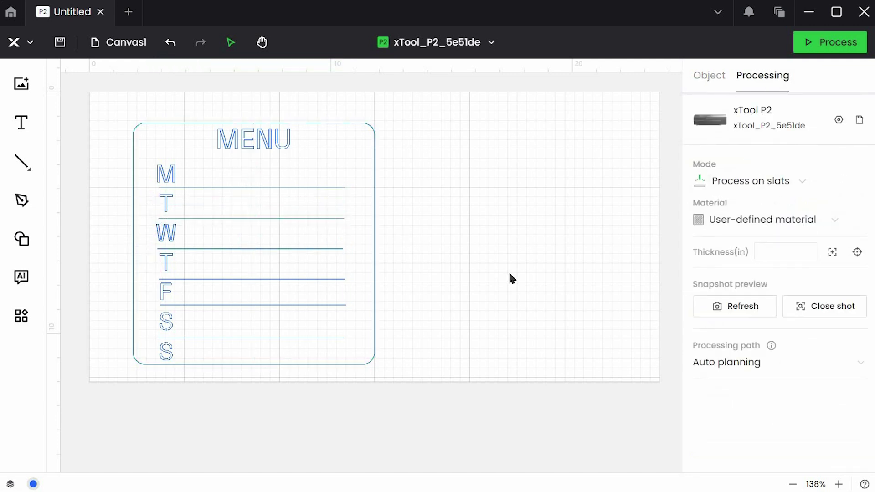
drag(315, 139, 612, 130)
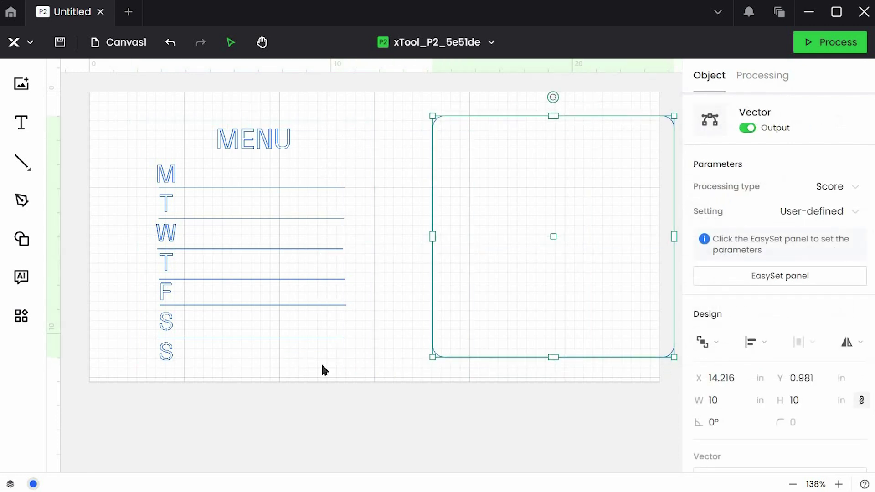
Step: Left-align and evenly distribute the six ruled lines, then bring the border back over them
click(321, 377)
drag(362, 357, 280, 166)
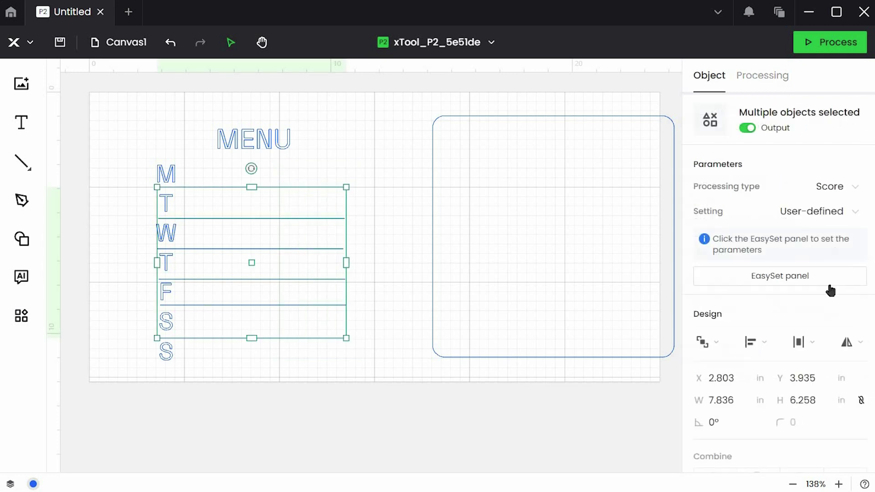
click(760, 353)
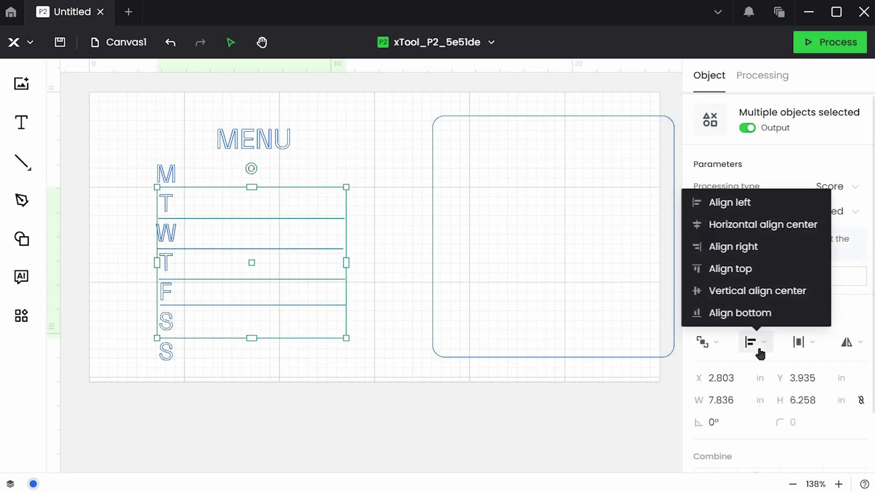
click(730, 204)
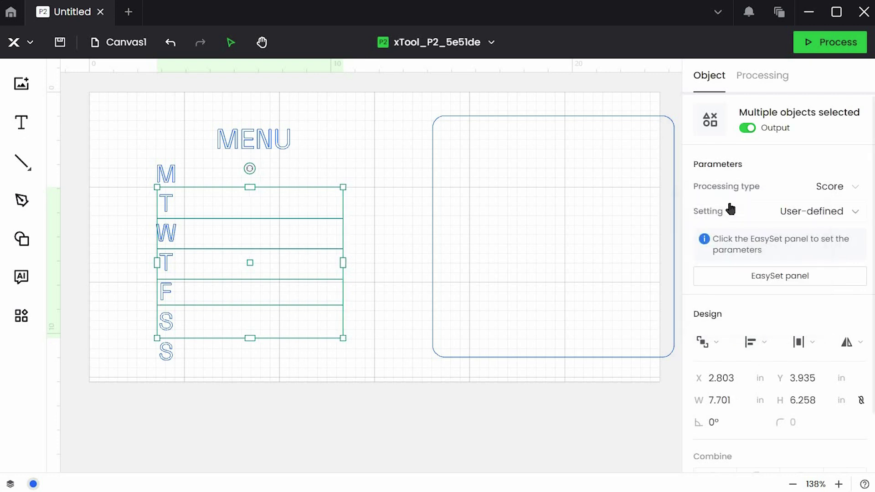
click(809, 351)
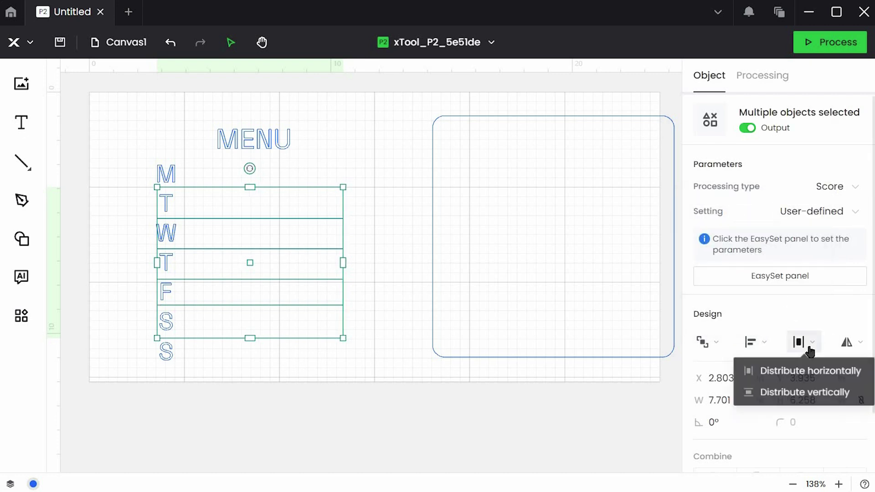
click(809, 396)
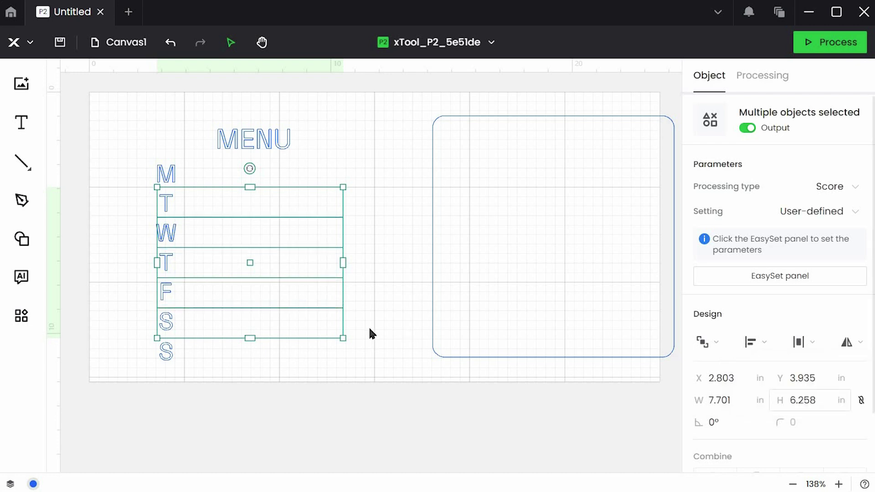
click(384, 359)
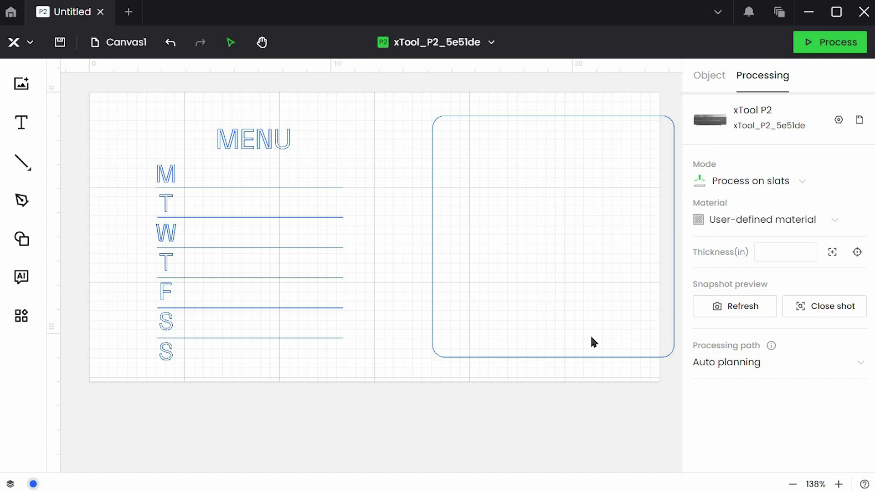
drag(592, 342, 292, 341)
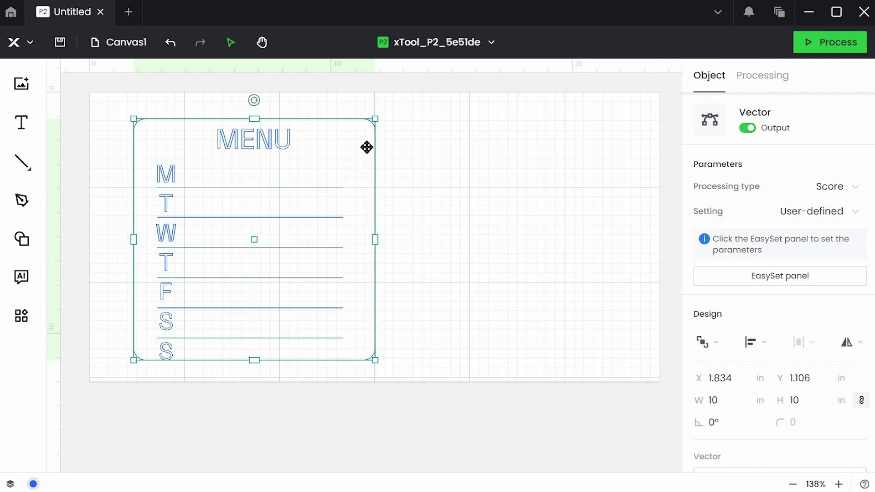
Step: Unlock the border's ratio, stretch it to 11.149 in tall, and nudge it around MENU
drag(366, 147, 368, 154)
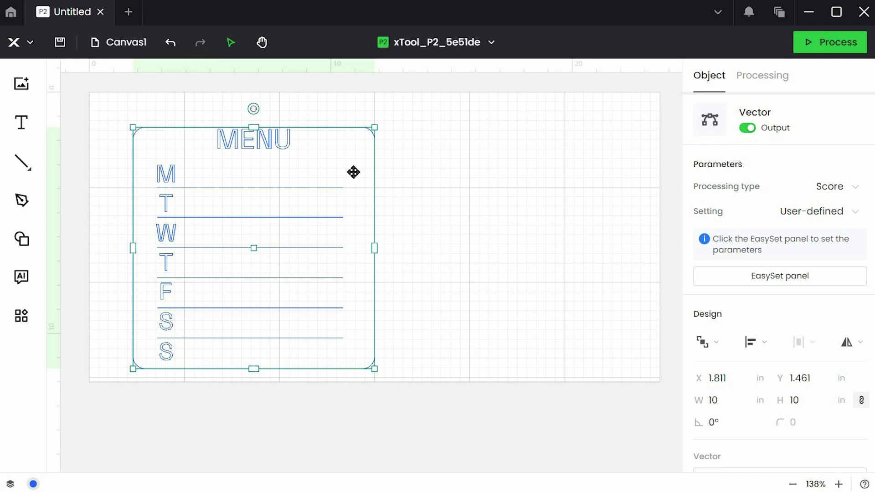
click(861, 402)
drag(252, 130, 253, 99)
click(338, 109)
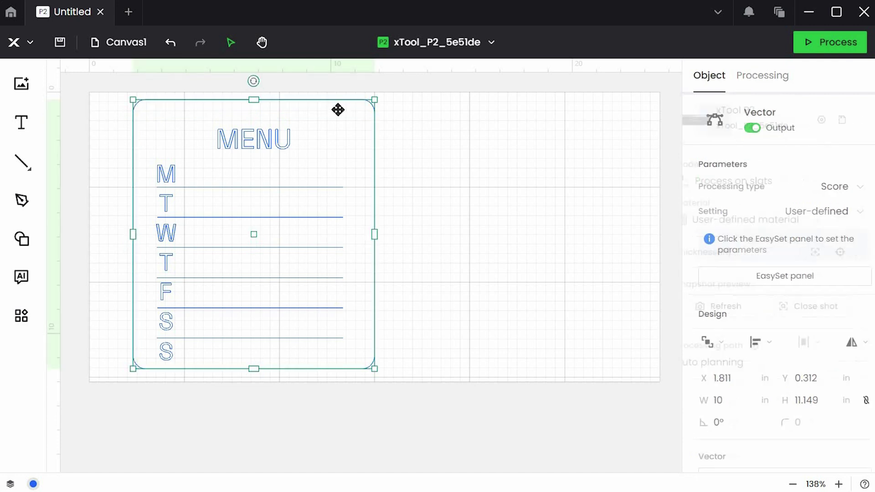
drag(338, 109, 338, 112)
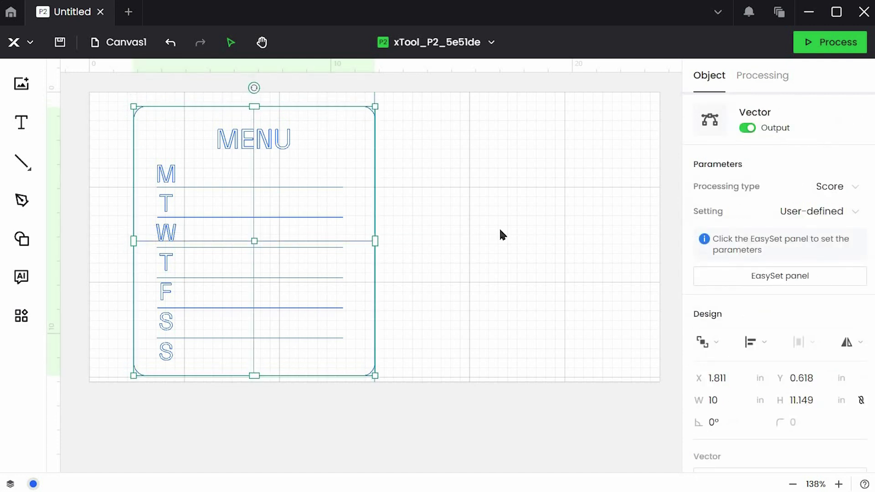
click(199, 356)
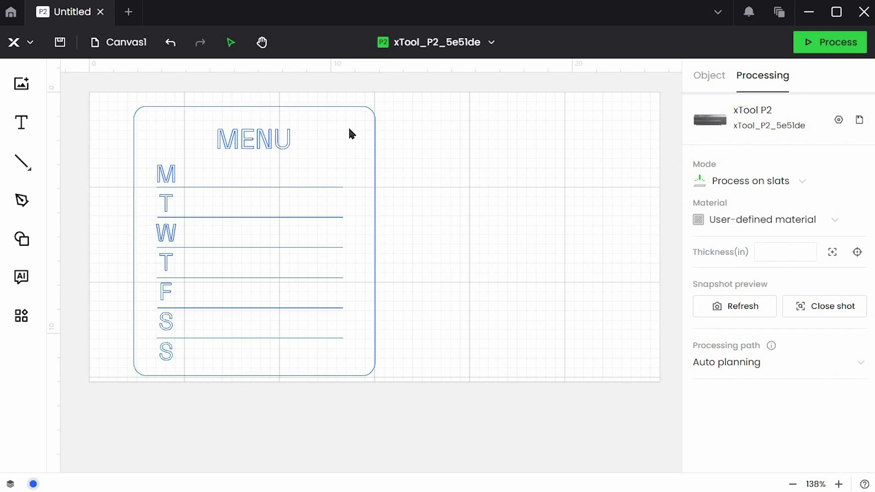
drag(185, 117, 186, 124)
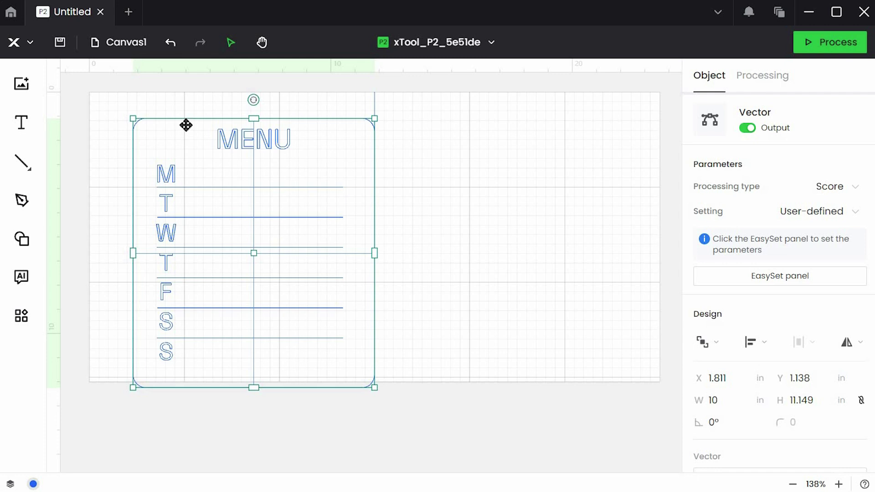
click(591, 270)
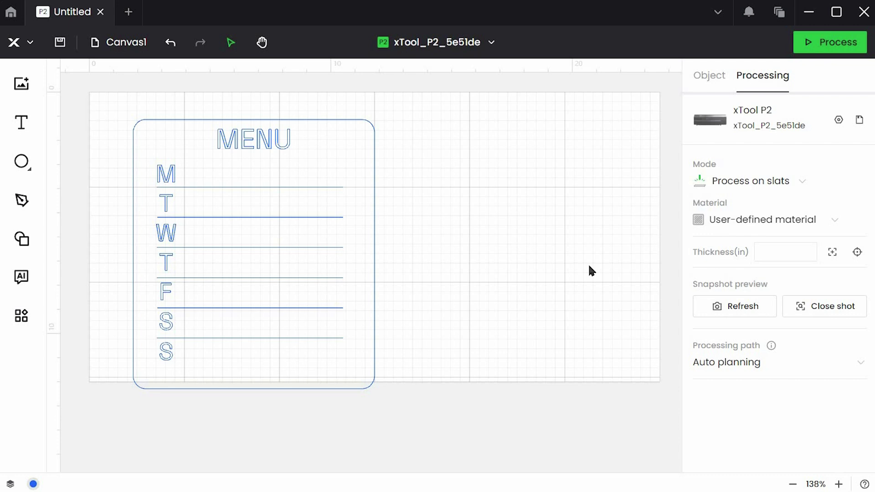
Step: Keep the Process on slats mode and go to the Material EasySet Library
click(837, 309)
click(793, 182)
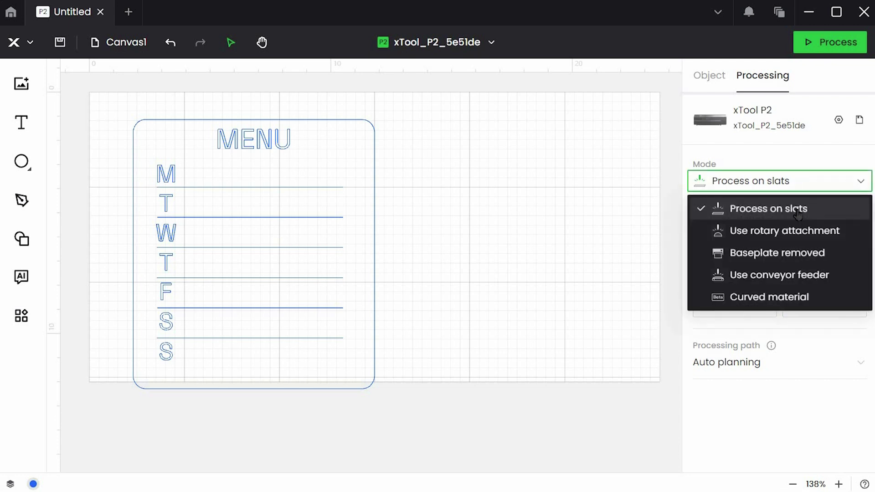
click(846, 214)
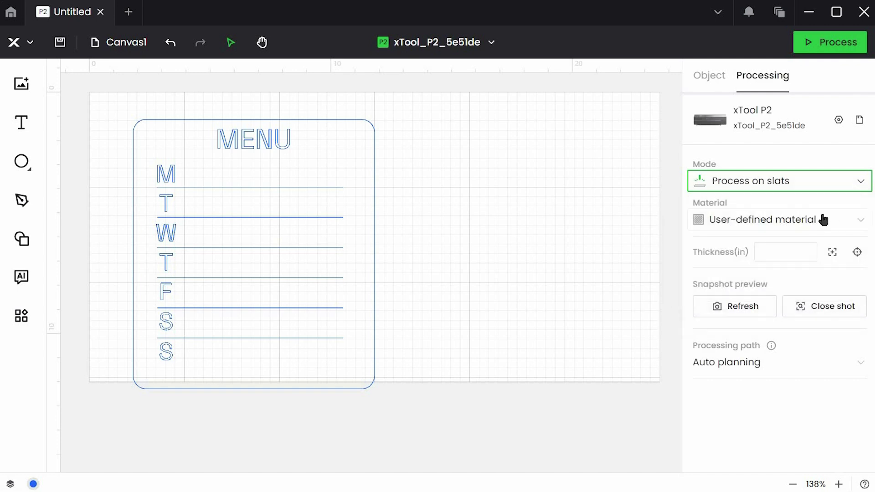
click(824, 220)
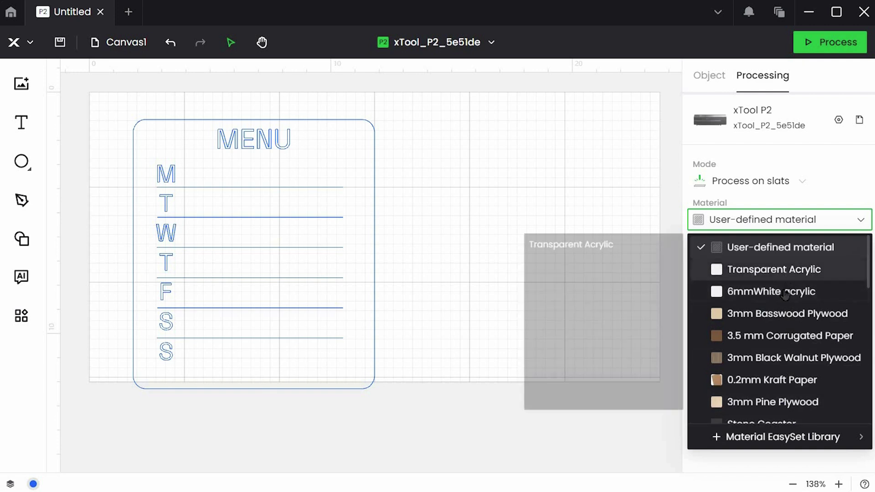
click(788, 436)
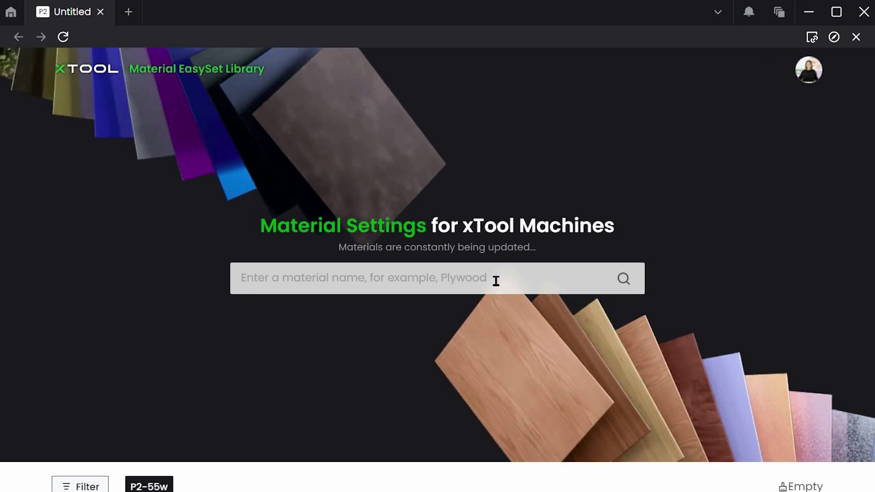
Step: Search 'ACR', open Transparent Acrylic, and keep its processing type on Cut
click(496, 279)
text(ACR)
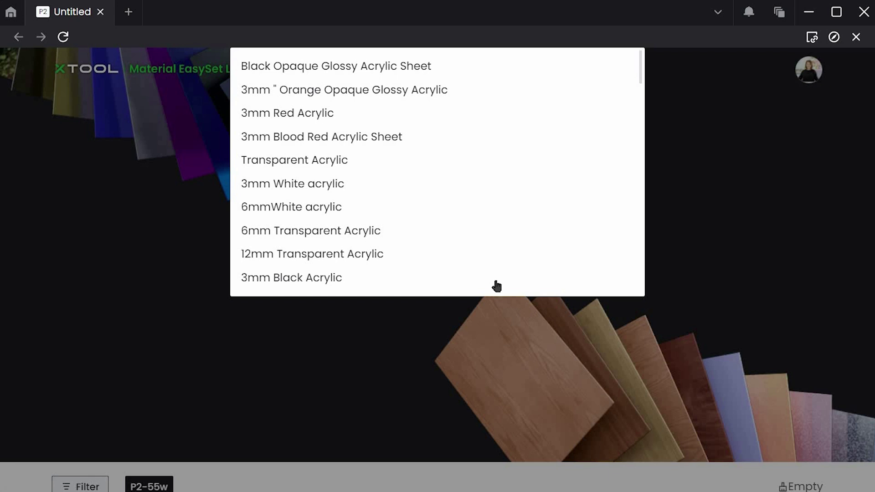
click(311, 160)
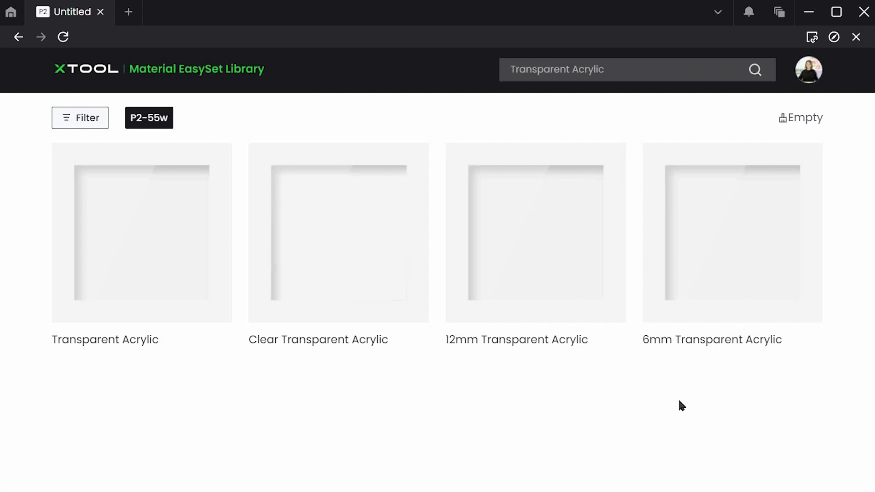
click(165, 284)
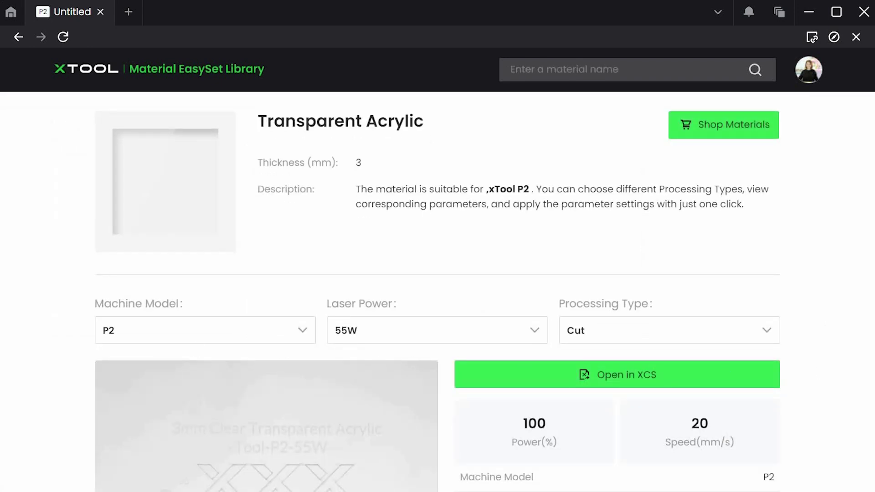
scroll(818, 370, down, 3)
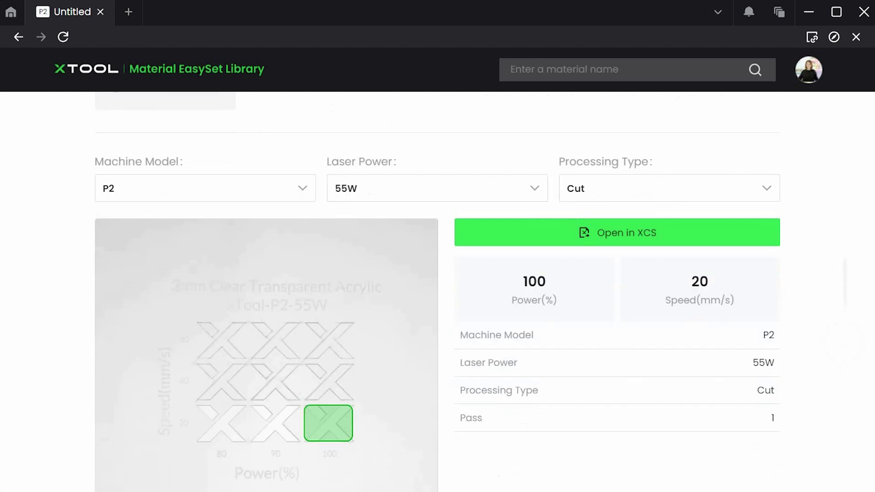
click(718, 182)
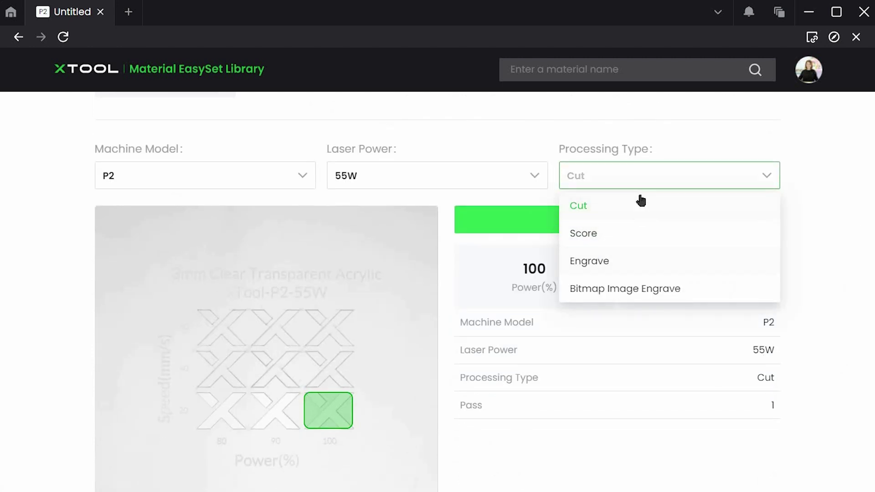
click(636, 209)
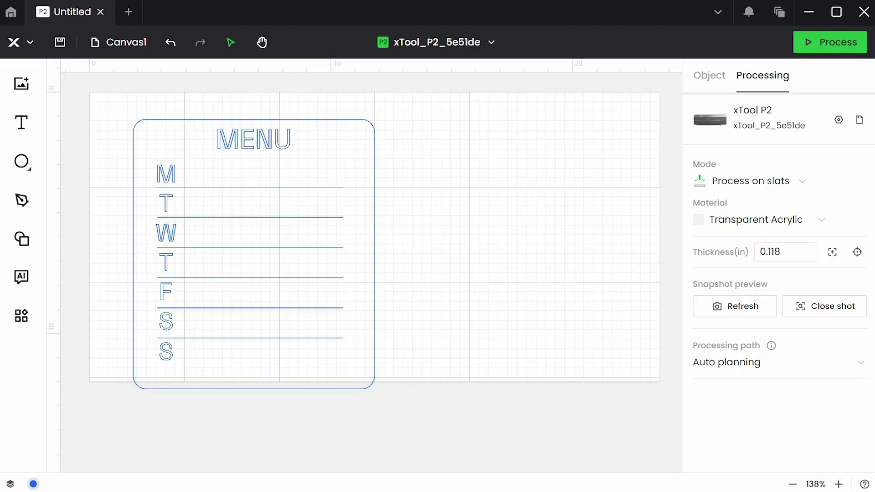
Step: Auto-measure the Transparent Acrylic thickness, updating it from 0.118 in to 0.104 in
click(864, 252)
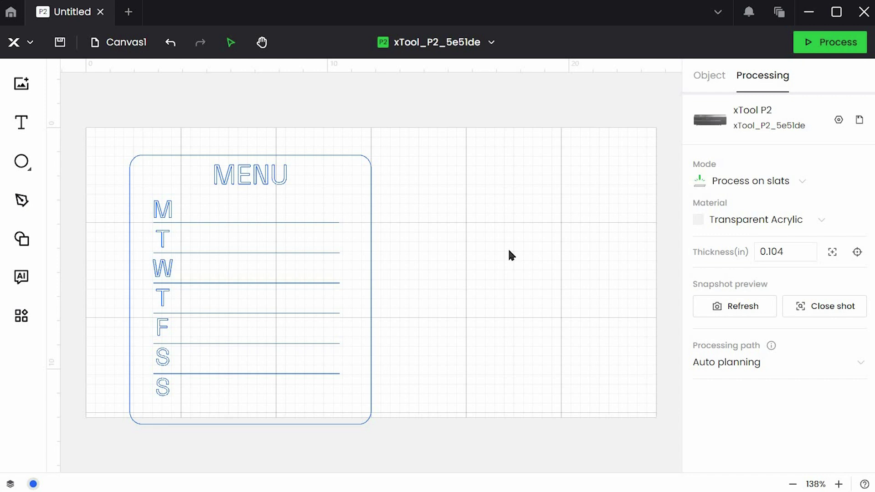
Step: Move the MENU board onto the work area and shift the border frame right, away from the text
drag(367, 164, 483, 148)
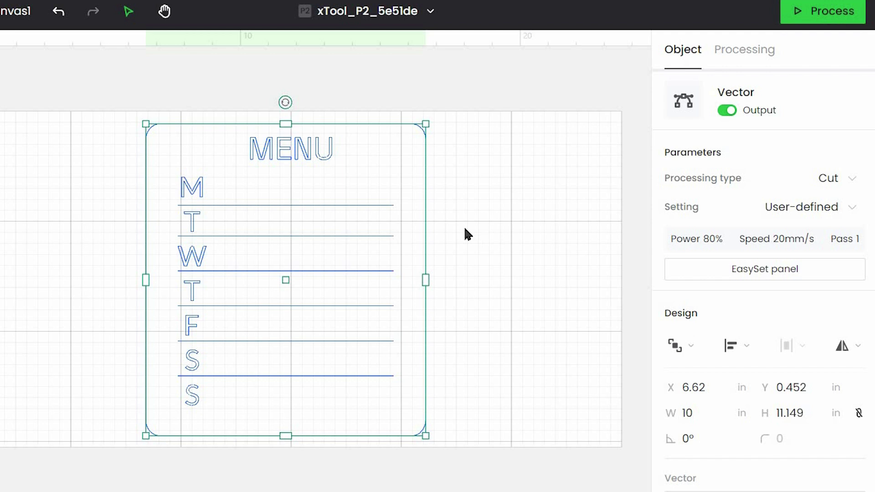
drag(410, 158, 715, 166)
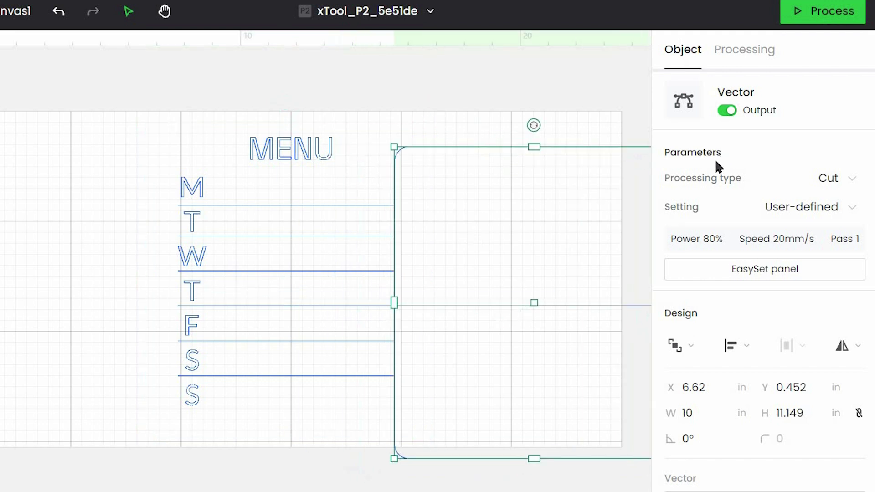
click(149, 156)
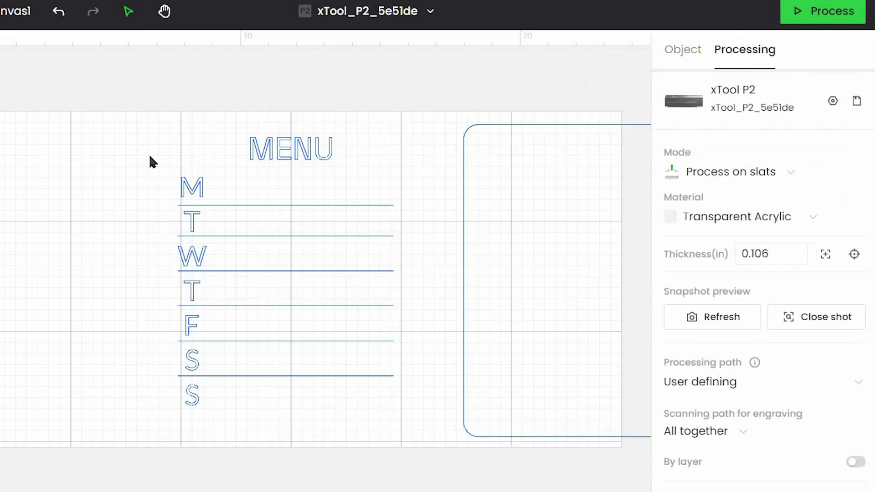
click(196, 188)
shift+click(193, 226)
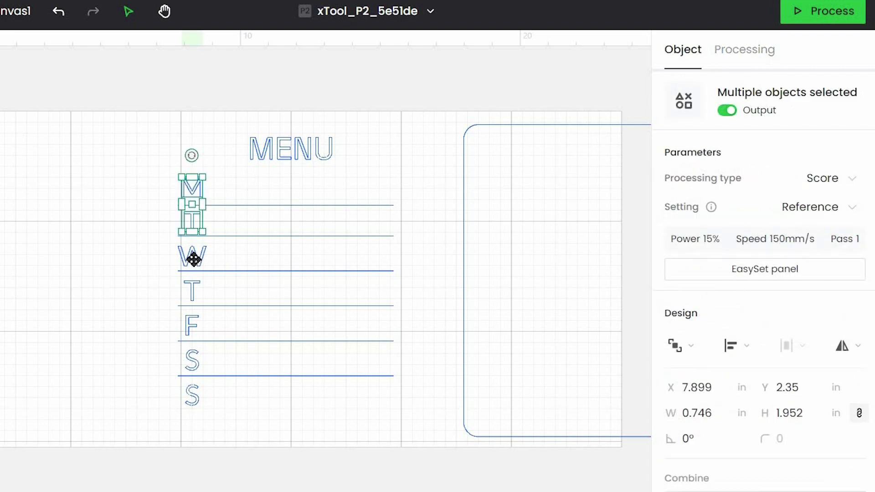
drag(193, 254, 193, 248)
key(ctrl+z)
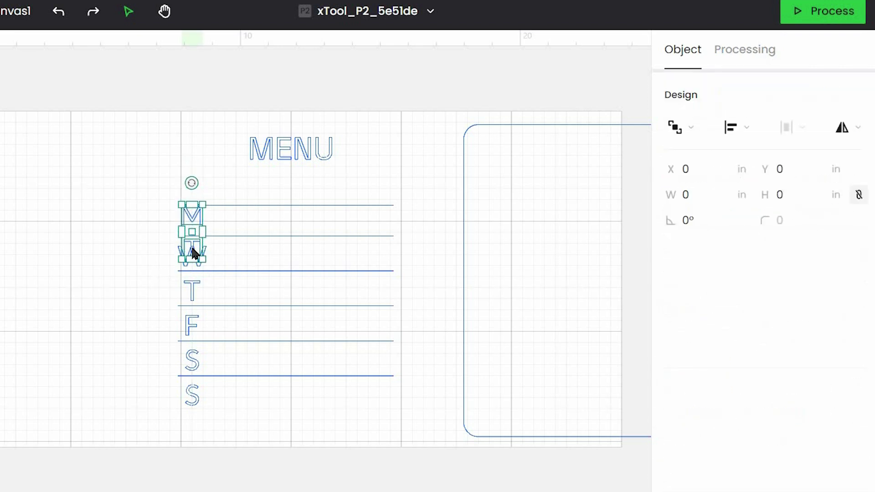
Step: Union the letters M, T, W, T, F, S, S with the MENU title into one shape
click(192, 188)
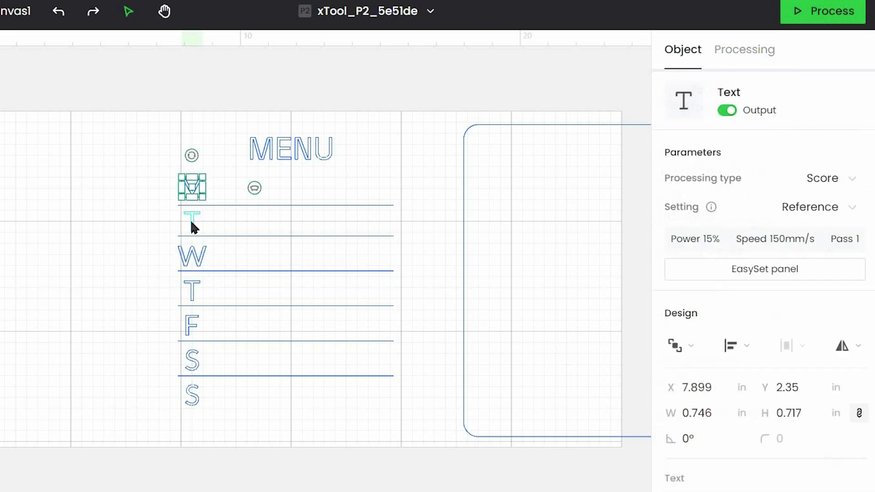
shift+click(192, 224)
shift+click(193, 256)
shift+click(192, 290)
shift+click(192, 325)
shift+click(192, 360)
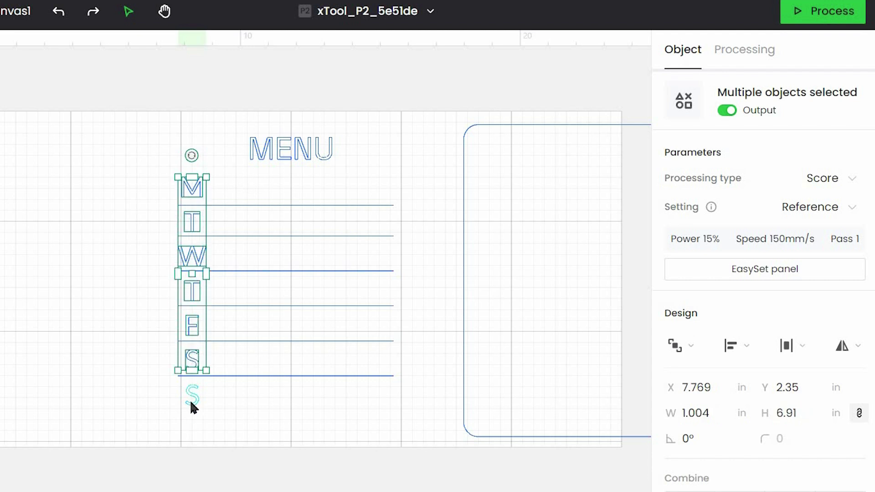
shift+click(192, 396)
shift+click(284, 150)
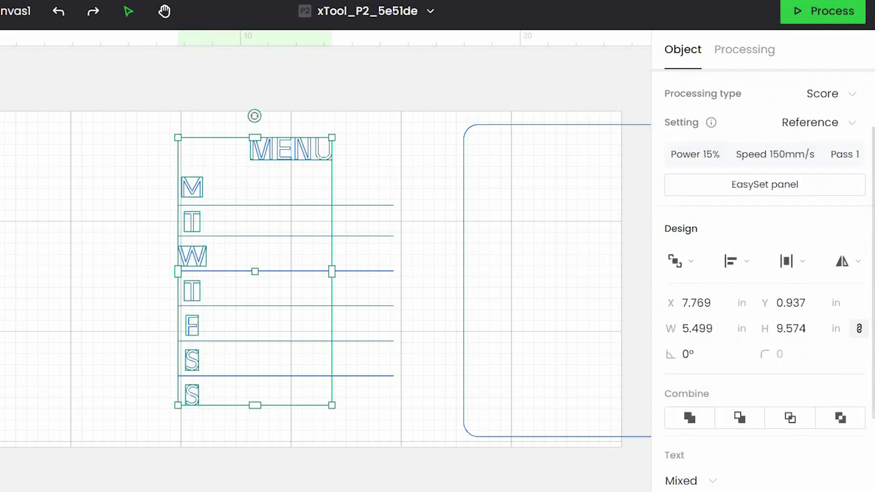
scroll(748, 322, down, 3)
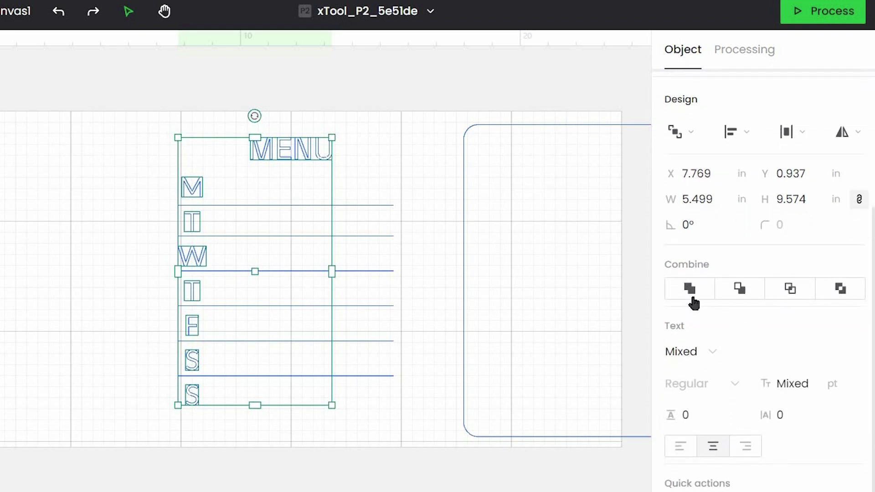
click(691, 292)
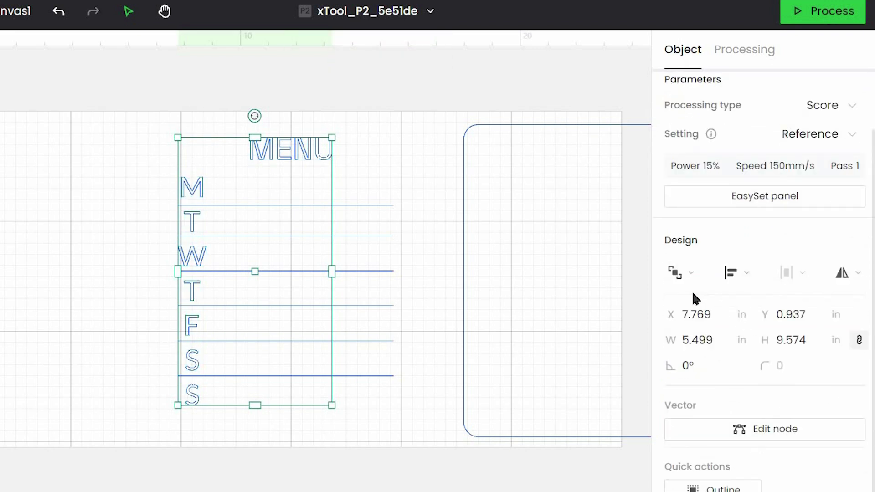
Step: Switch the merged text to Engrave at 15% power, 200 mm/s speed, 1 pass
click(827, 114)
click(825, 165)
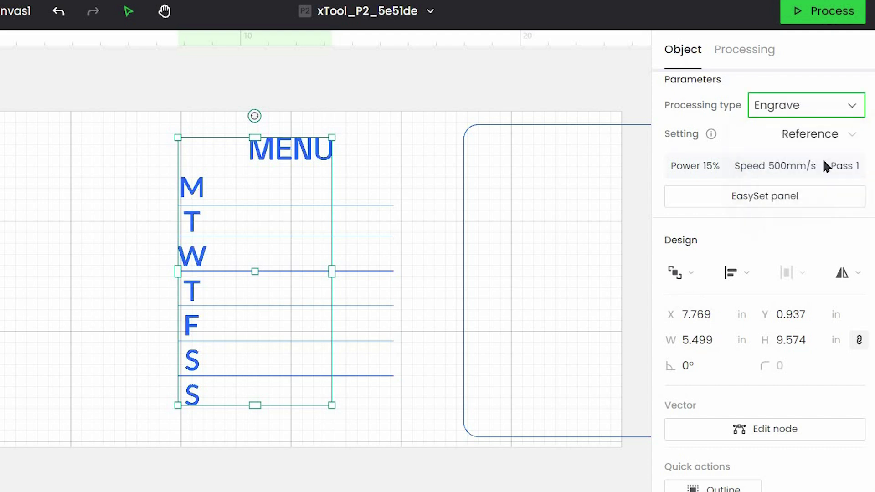
click(820, 199)
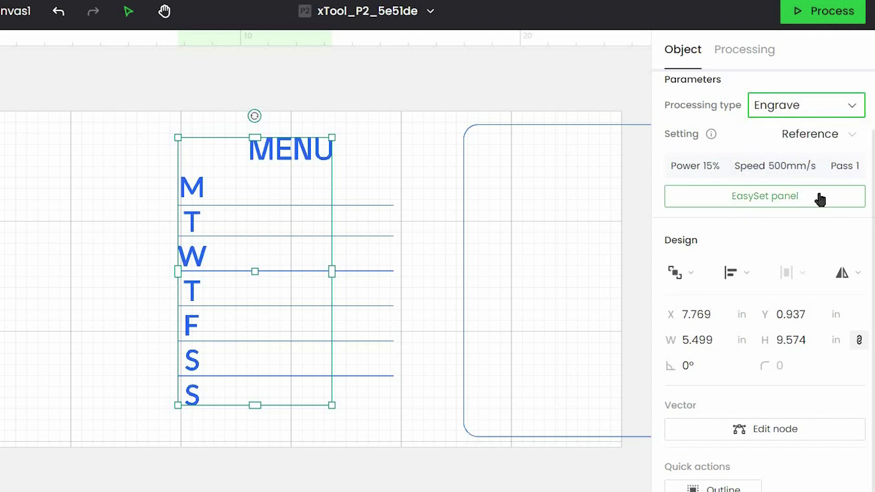
click(626, 157)
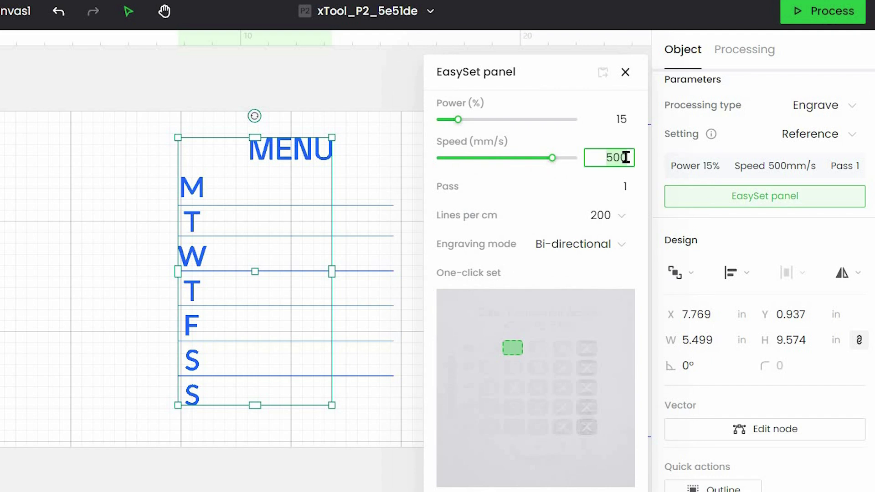
text(200)
key(Tab)
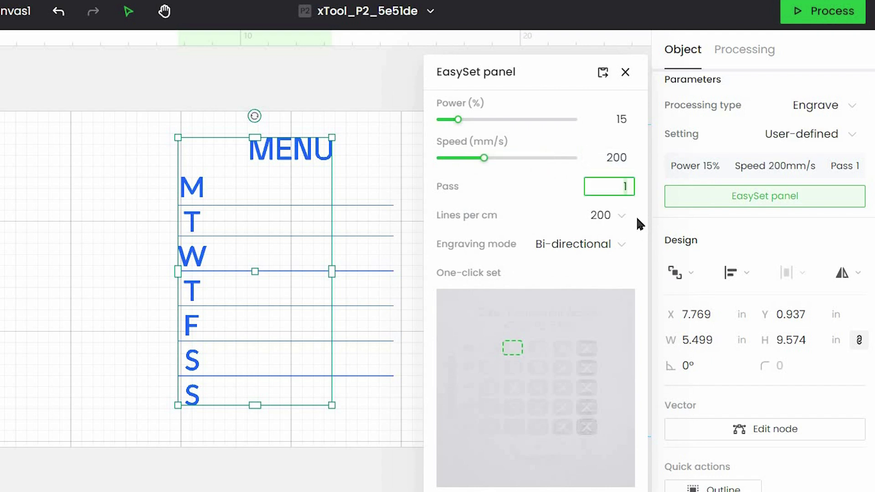
click(637, 219)
click(631, 80)
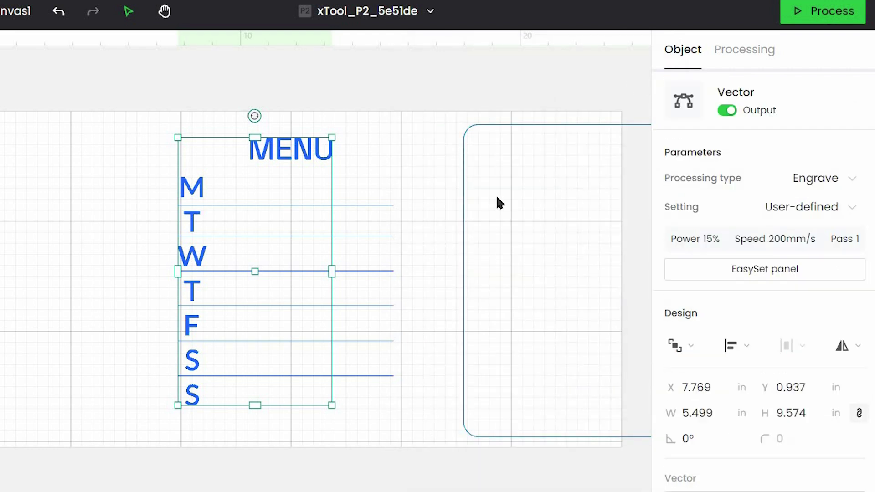
Step: Place the rounded outline around the menu text and enable its output as an 80% power, 20 mm/s cut
click(525, 191)
drag(329, 182, 267, 187)
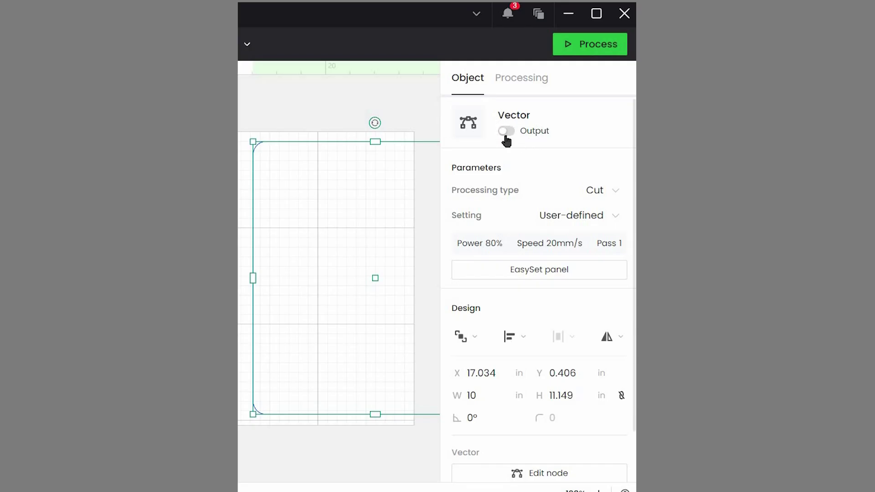
click(507, 136)
click(578, 272)
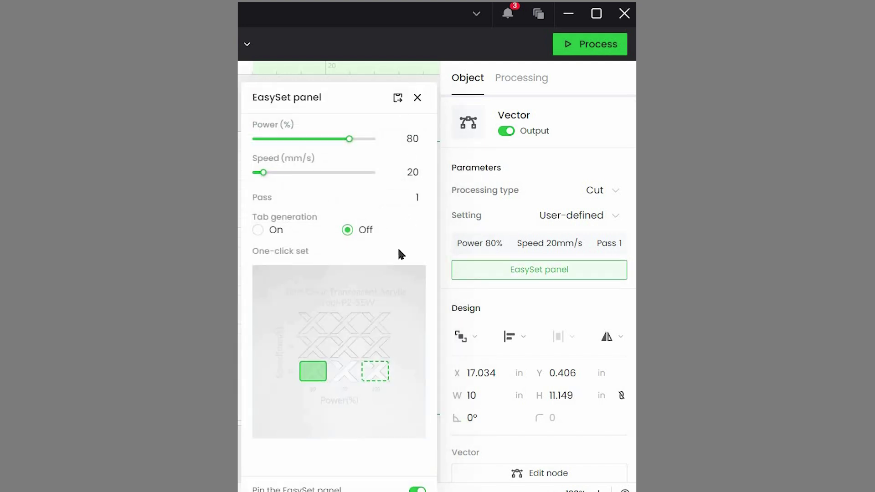
click(417, 103)
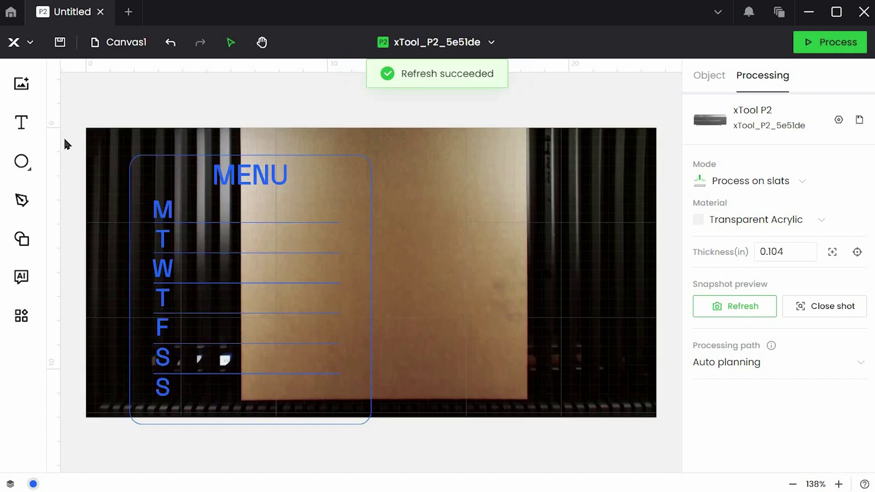
Step: Move the whole menu design onto the acrylic sheet in the camera image, then start a close-up camera shot
drag(97, 134, 438, 465)
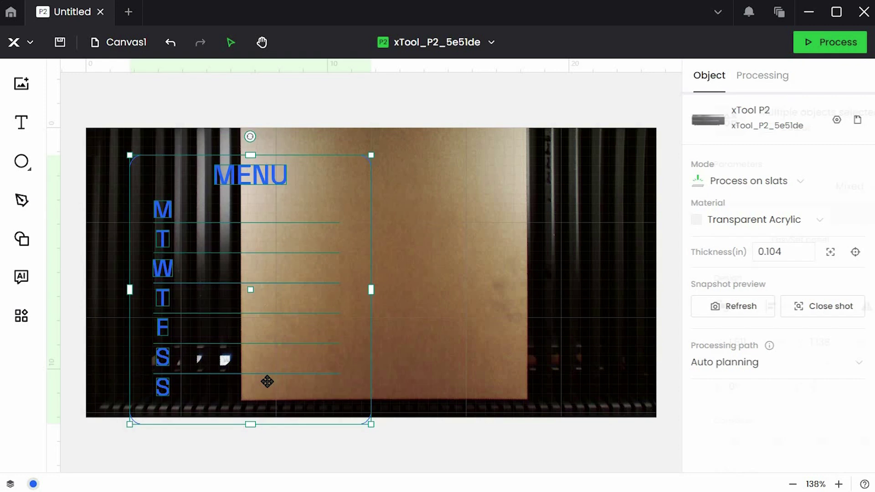
drag(264, 340, 361, 321)
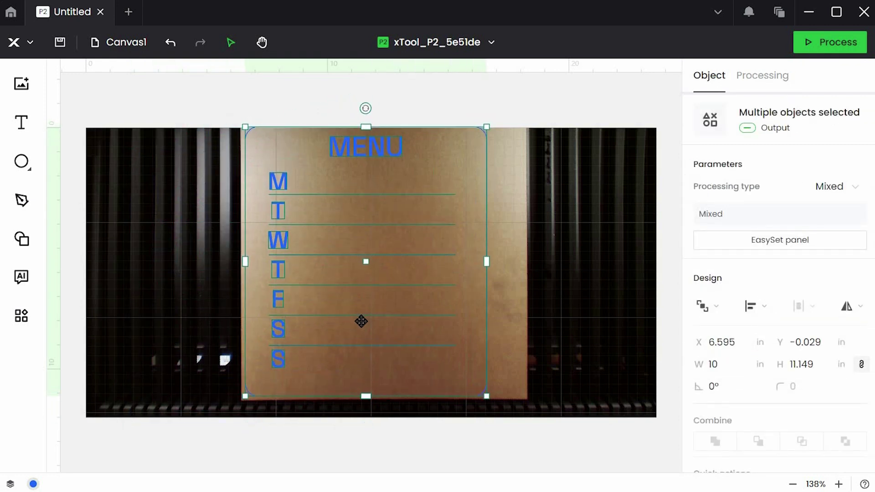
click(574, 329)
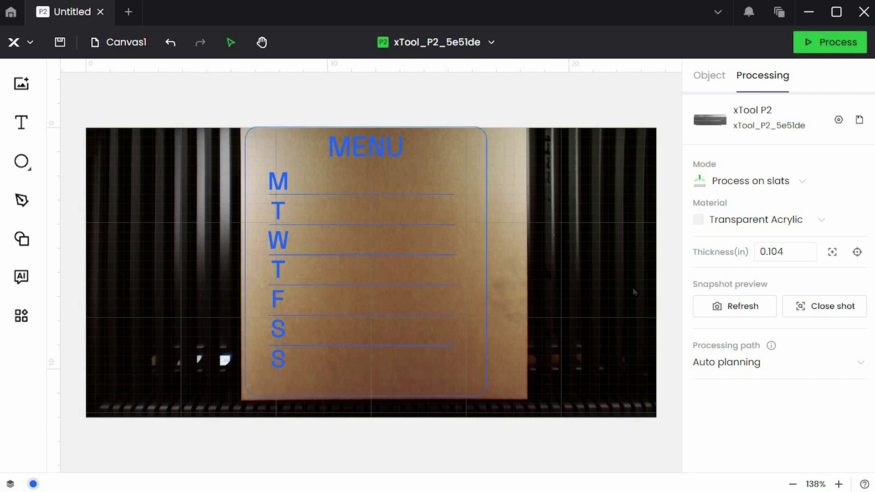
click(828, 313)
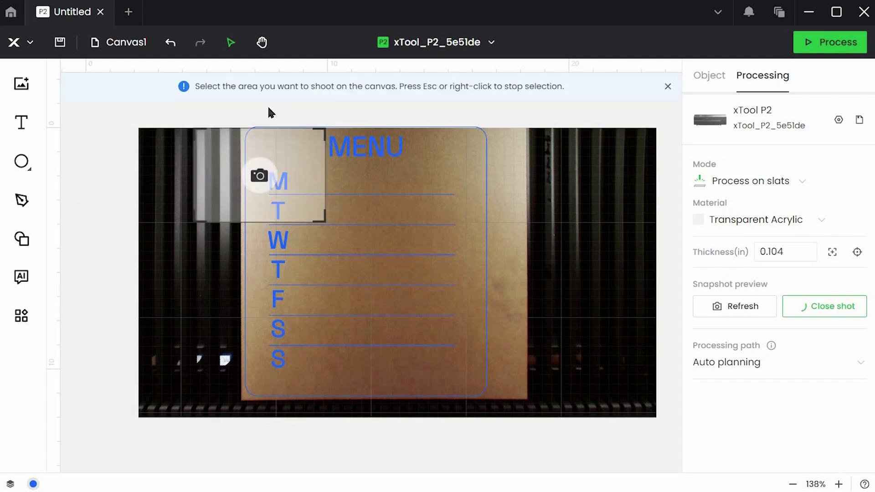
click(265, 172)
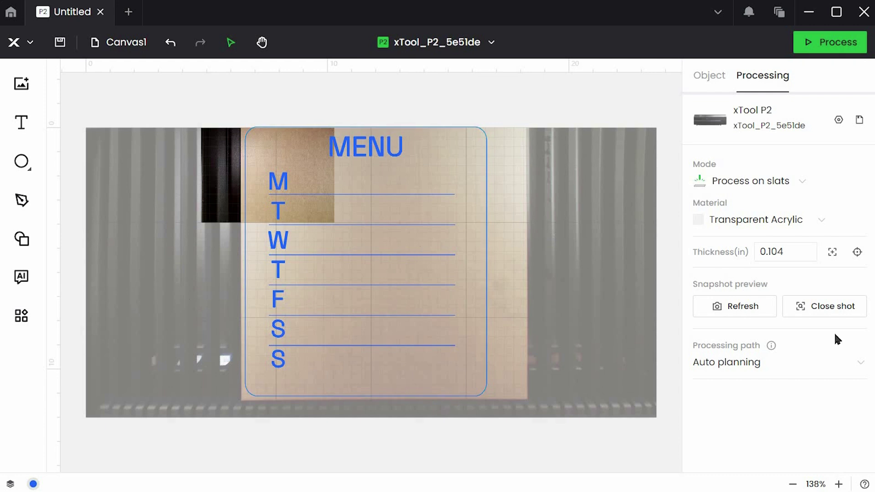
right_click(145, 226)
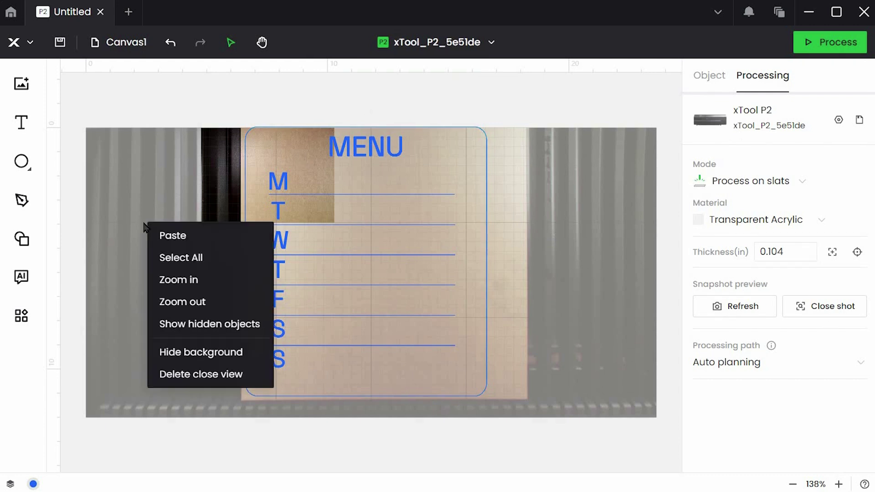
click(184, 378)
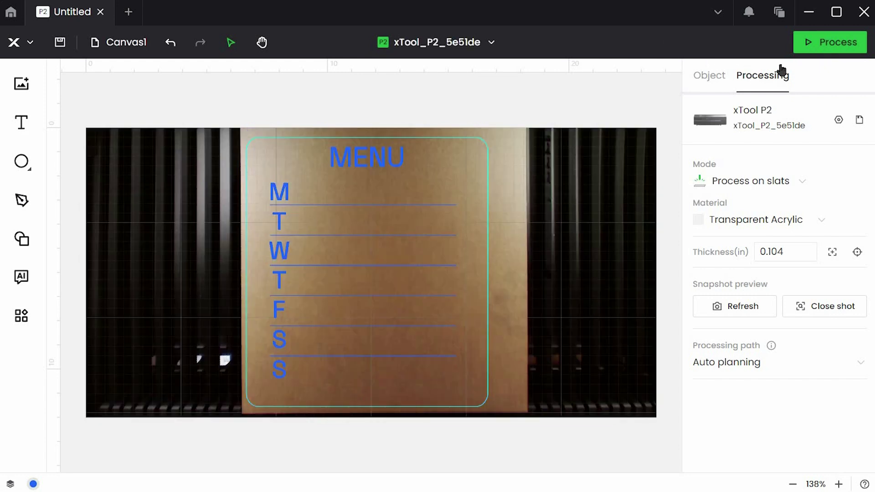
click(825, 45)
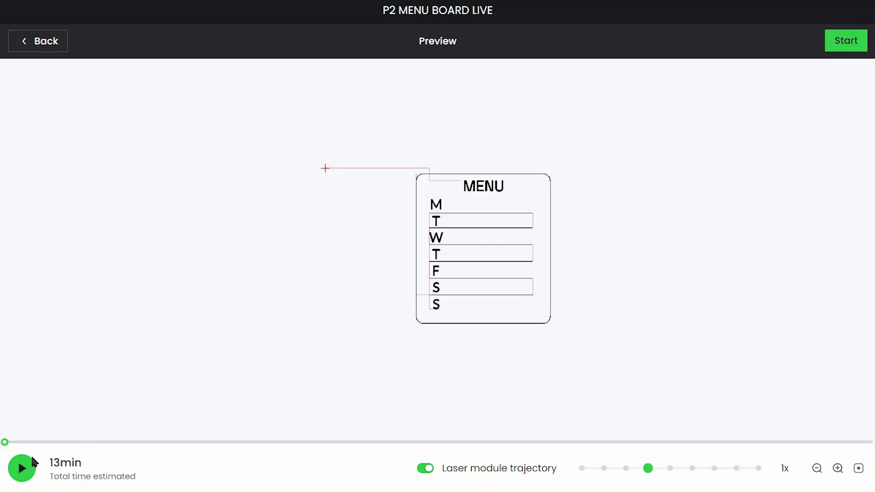
Step: Preview the 13 min job and play the laser path simulation at 40x speed
click(648, 470)
click(759, 470)
click(21, 472)
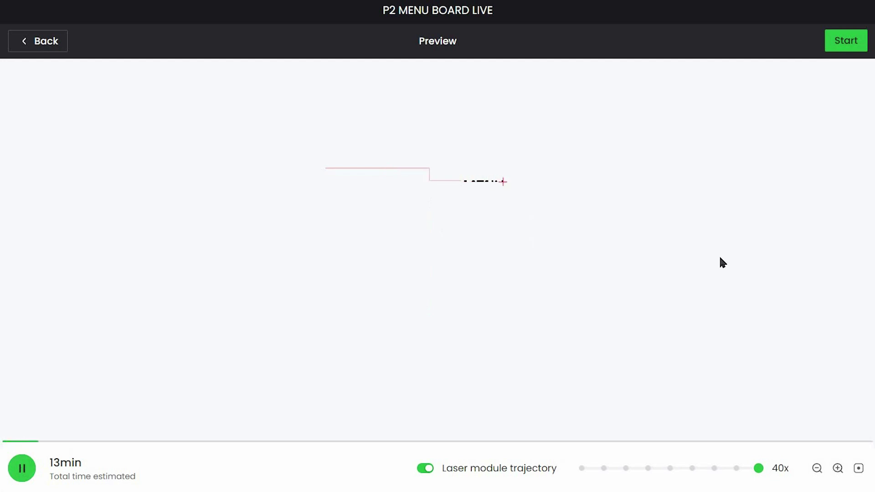
click(21, 465)
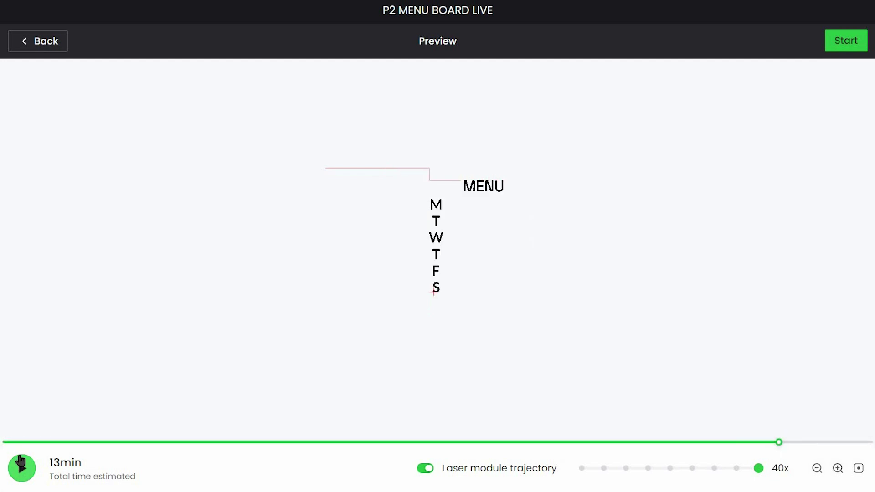
click(21, 464)
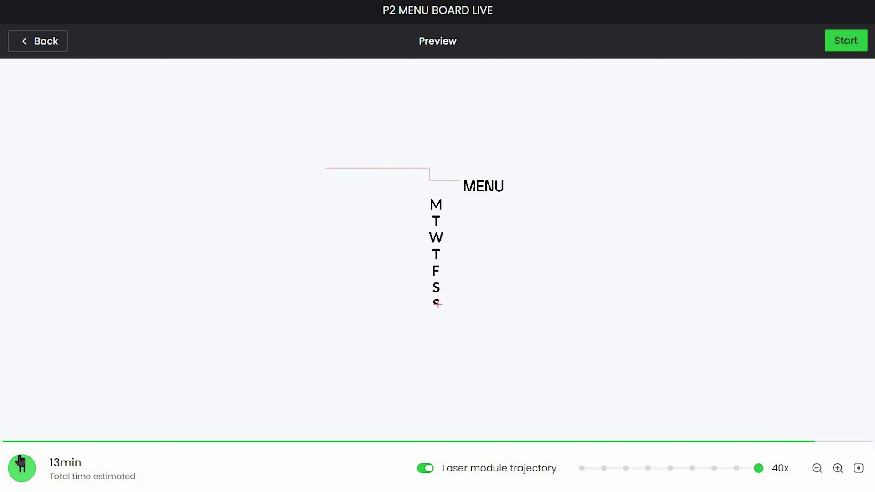